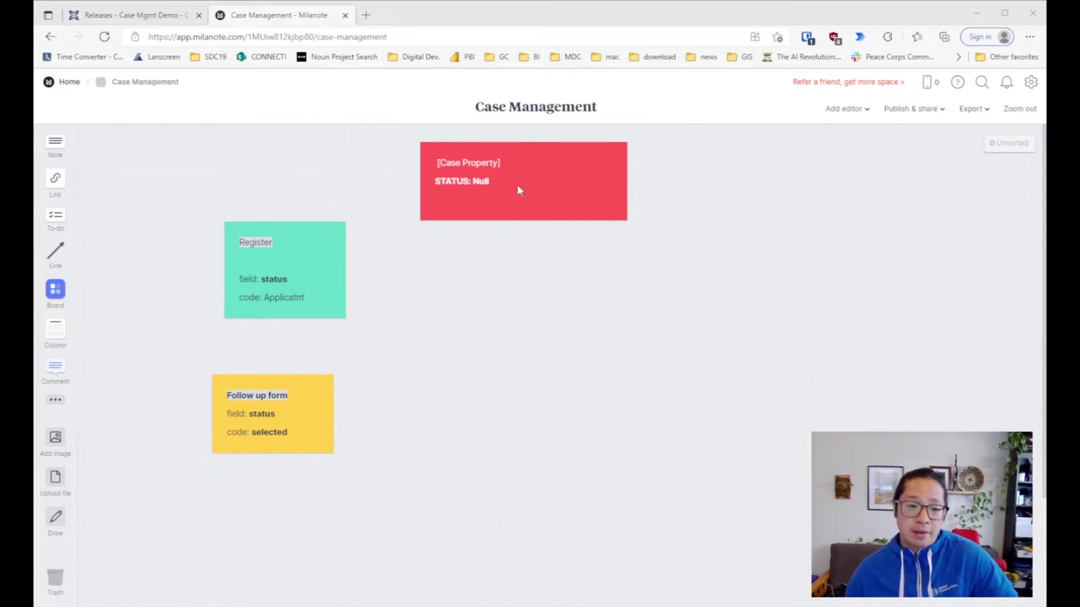
Step: Shift the red Case Property card slightly toward the board's centre and narrow it a little
left_click_drag(531, 184, 548, 190)
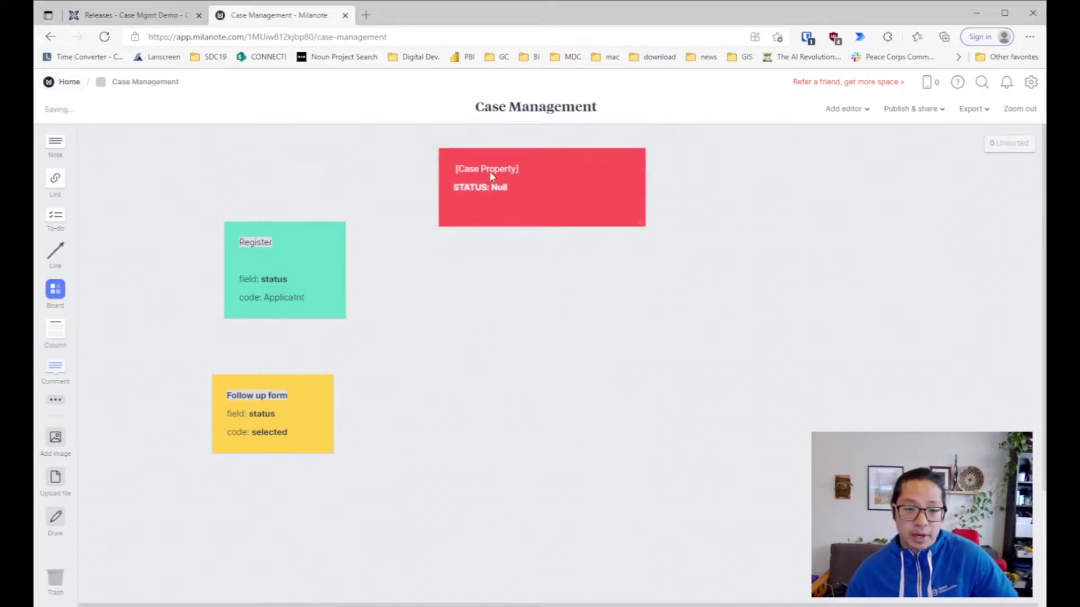
left_click(568, 205)
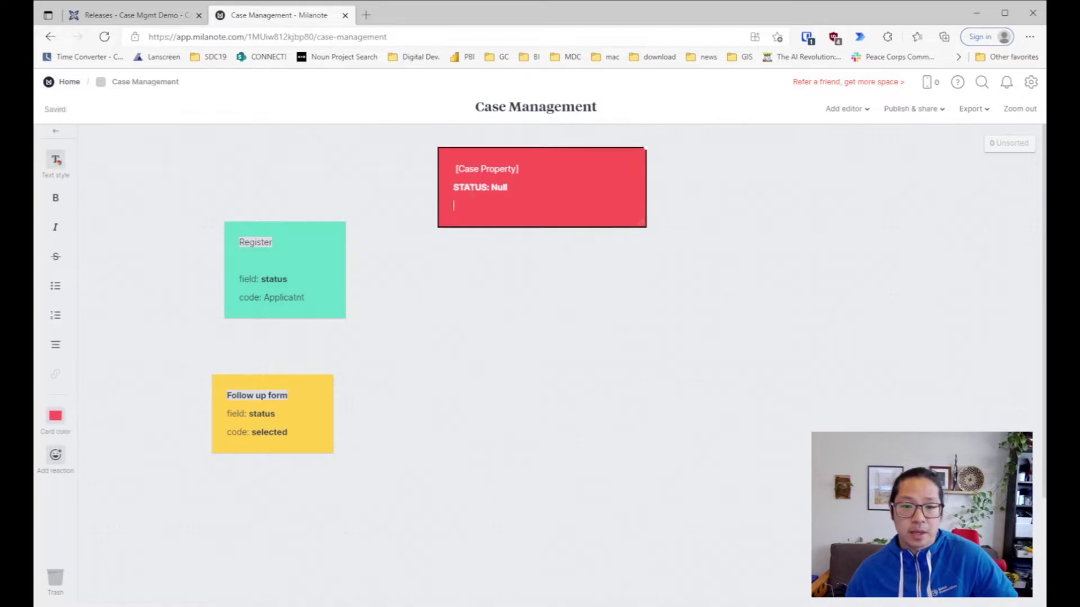
key("ctrl+b")
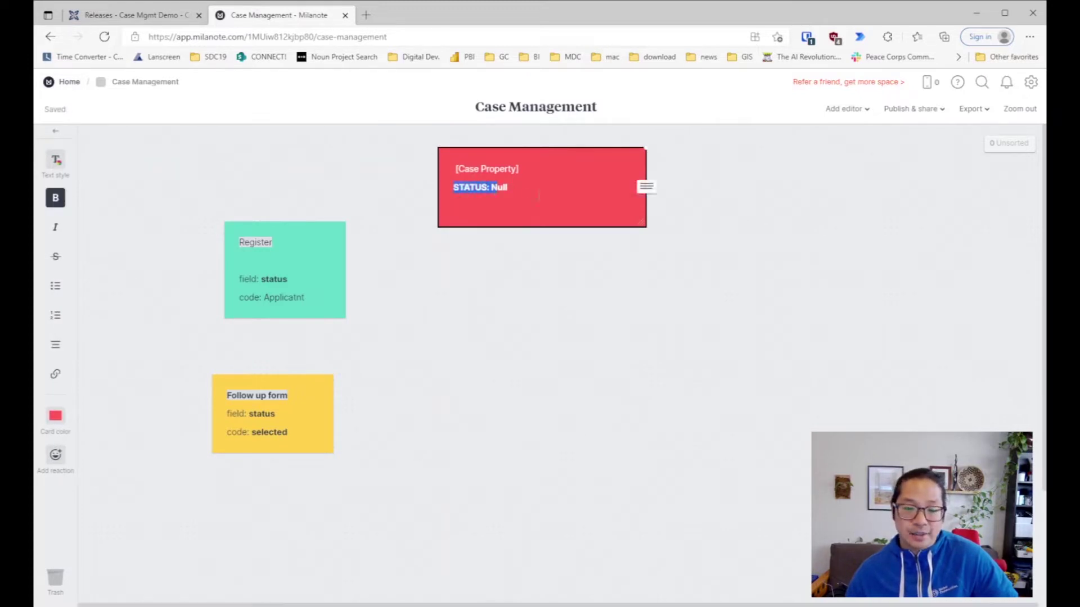
key("ctrl+shift+Left")
left_click(529, 191)
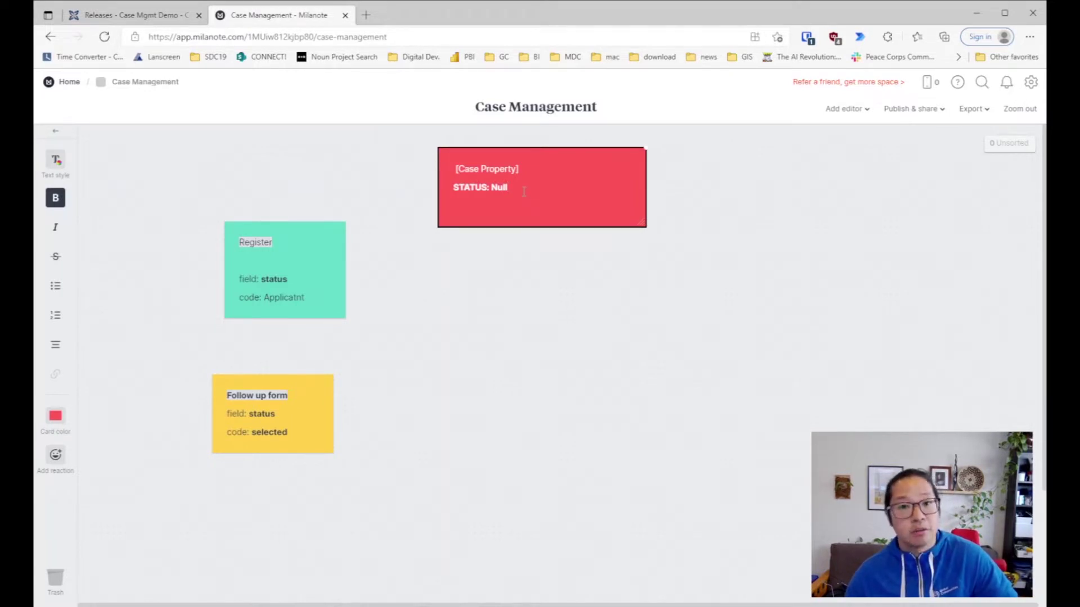
left_click_drag(640, 217, 619, 207)
left_click(653, 217)
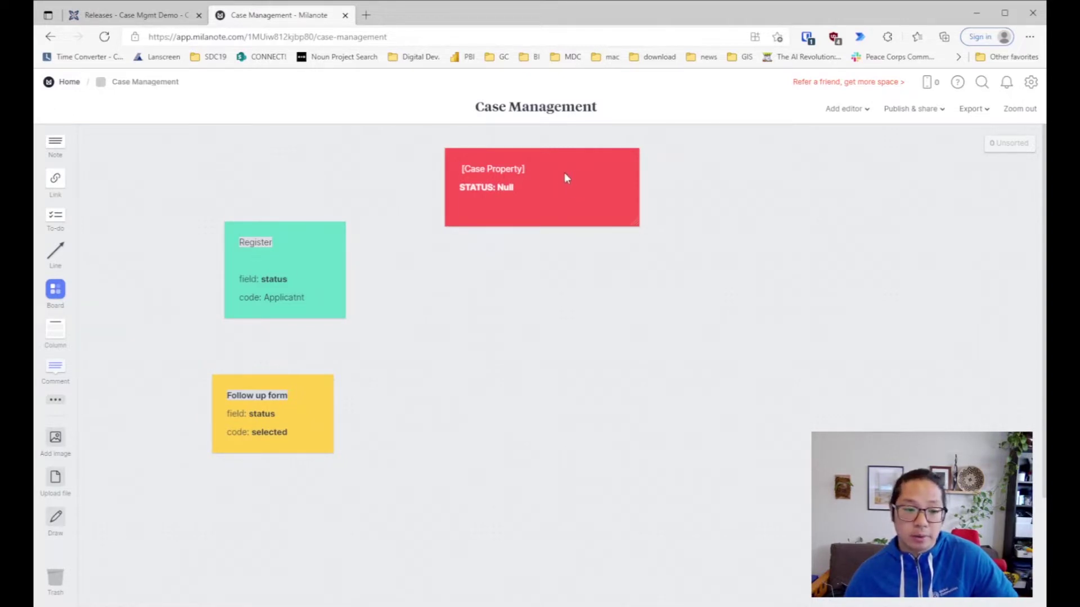
Step: Move the green Register card up and outward, and correct its code value to "Applicant"
mouse_move(281, 235)
left_mouse_down()
mouse_move(274, 204)
mouse_move(294, 214)
mouse_move(276, 214)
left_mouse_up()
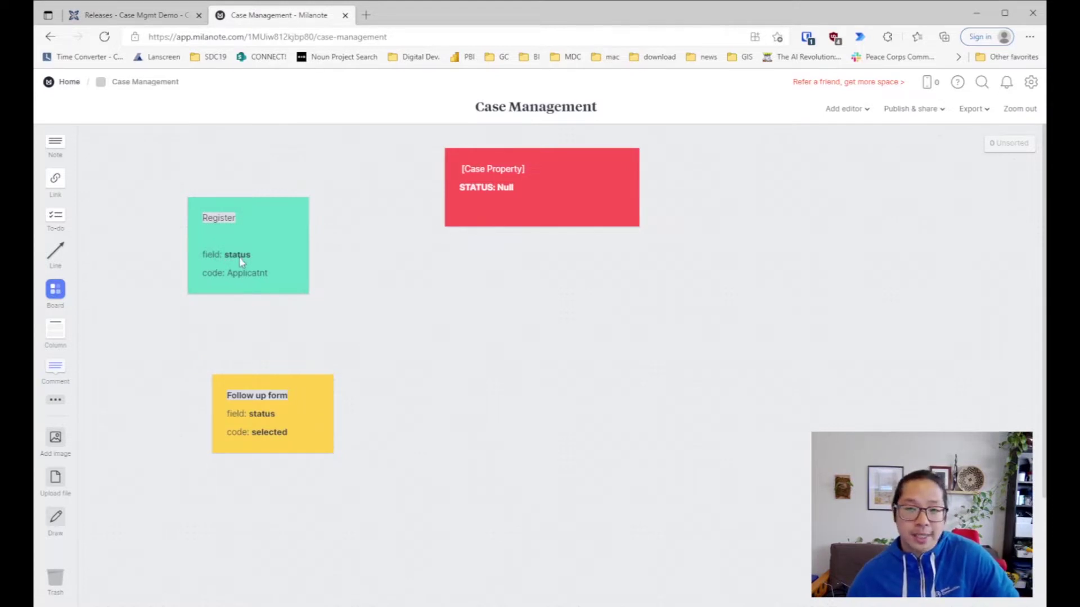
double_click(261, 273)
left_click(274, 273)
key("BackSpace")
key("BackSpace")
key("BackSpace")
type("nt")
left_click(360, 187)
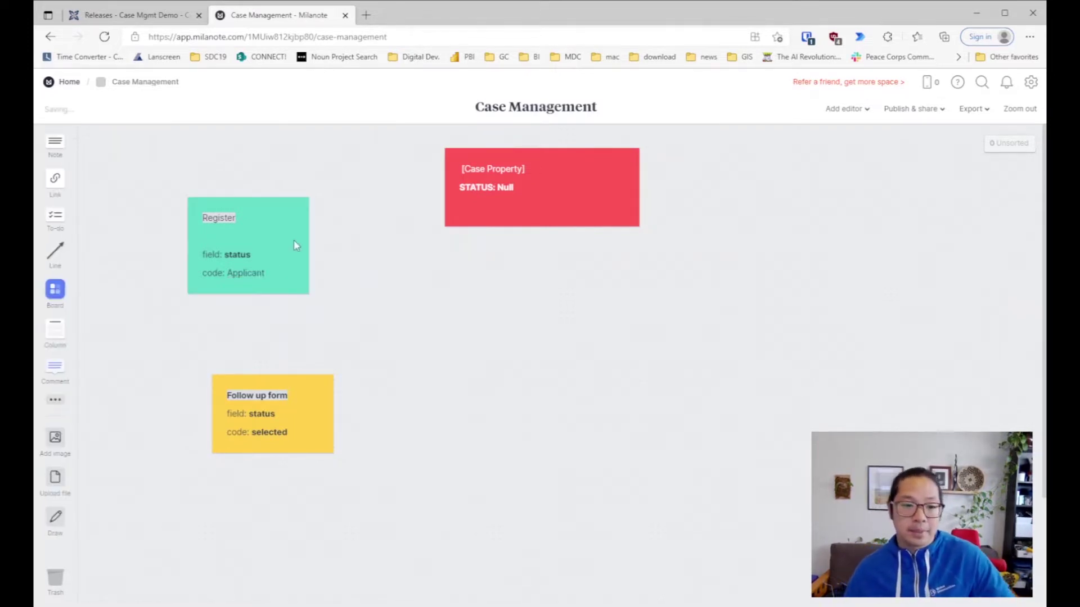
left_click(268, 282)
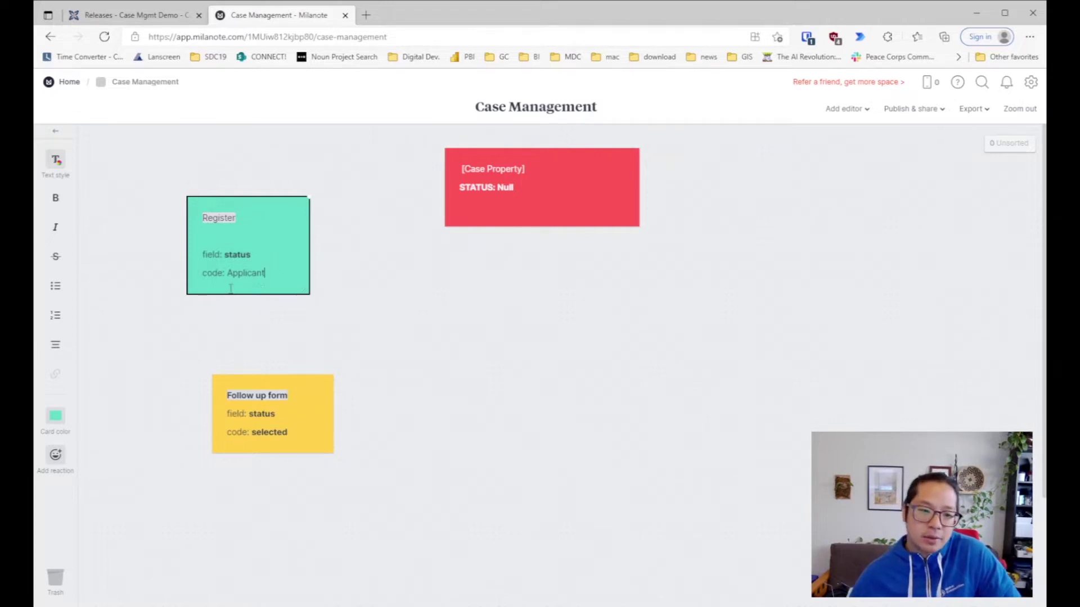
double_click(239, 256)
left_click(241, 254)
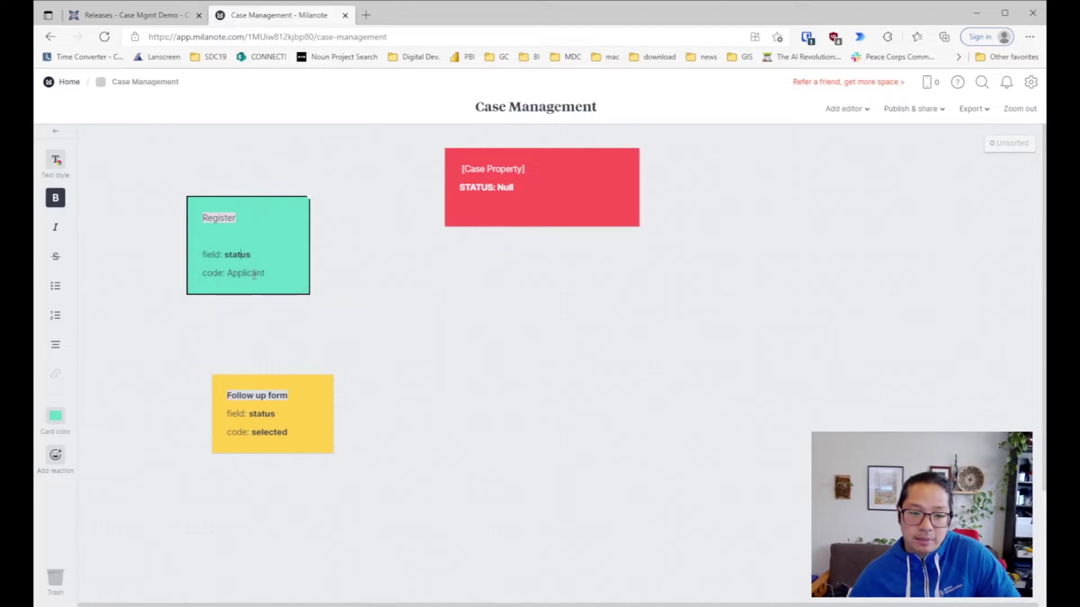
left_click(135, 290)
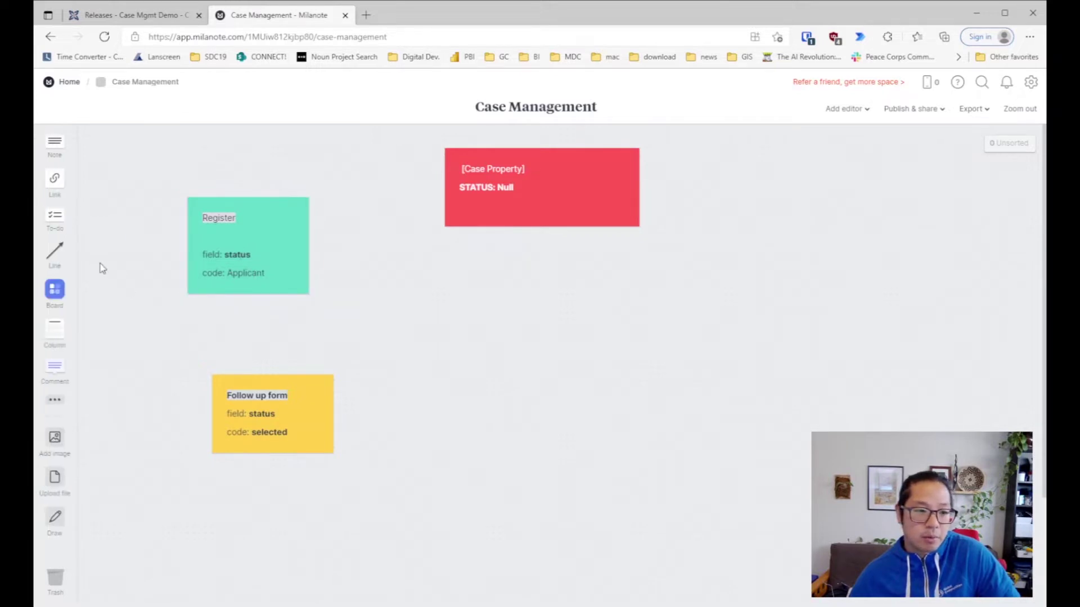
Step: Add an arrow from the Register card to the Case Property card, and move the Case Property card farther down and away
left_click(62, 255)
left_click_drag(55, 251, 373, 292)
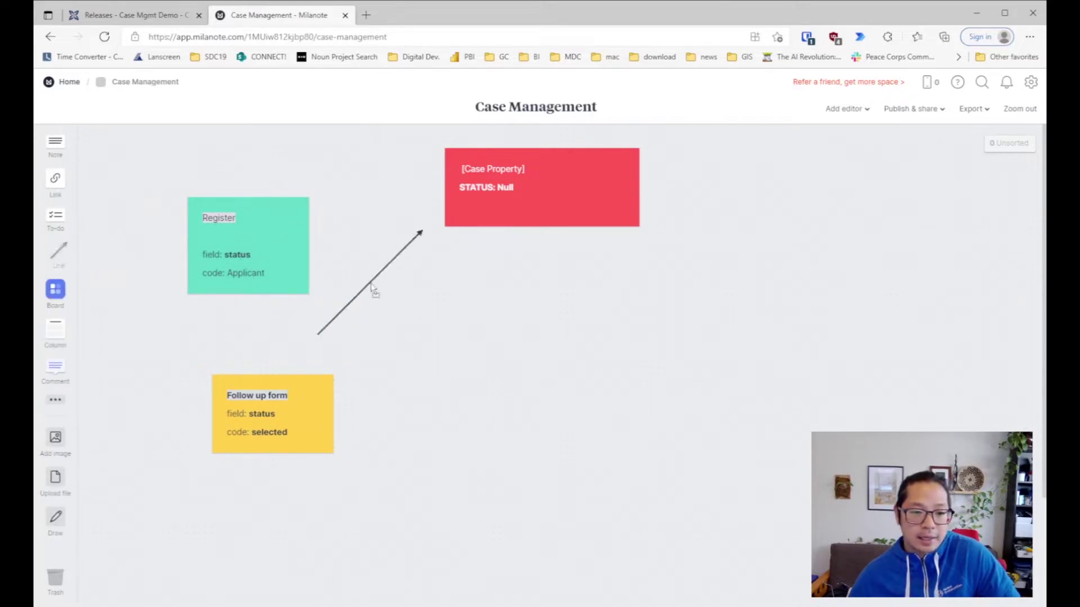
left_click_drag(323, 334, 314, 262)
left_click_drag(420, 234, 445, 207)
left_click(410, 277)
left_click_drag(565, 191, 588, 211)
Step: Strike through the word "Null" in the Case Property card's status line
left_click(587, 211)
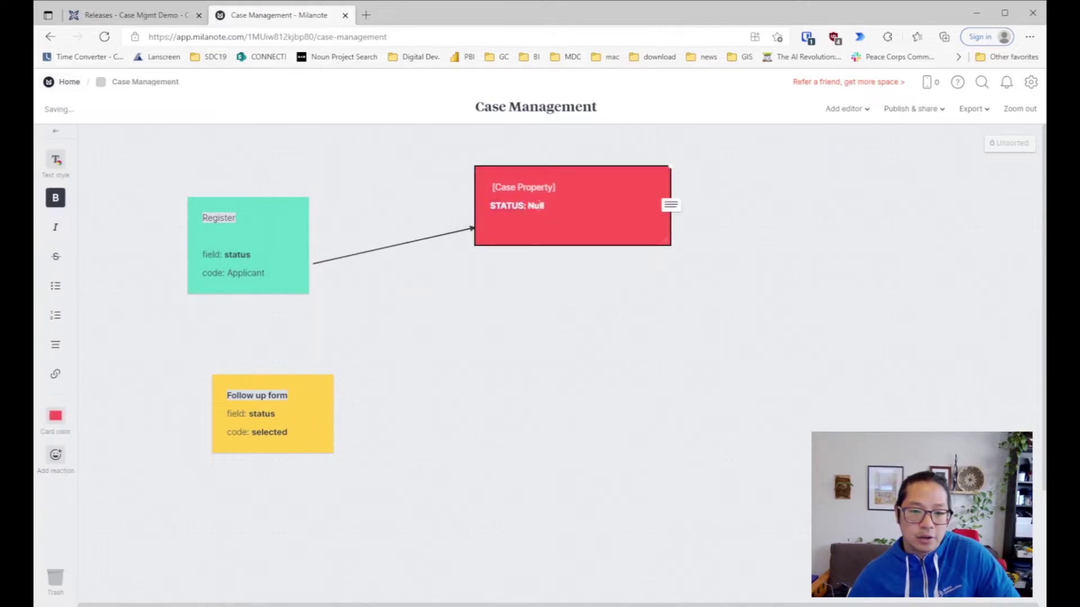
double_click(552, 208)
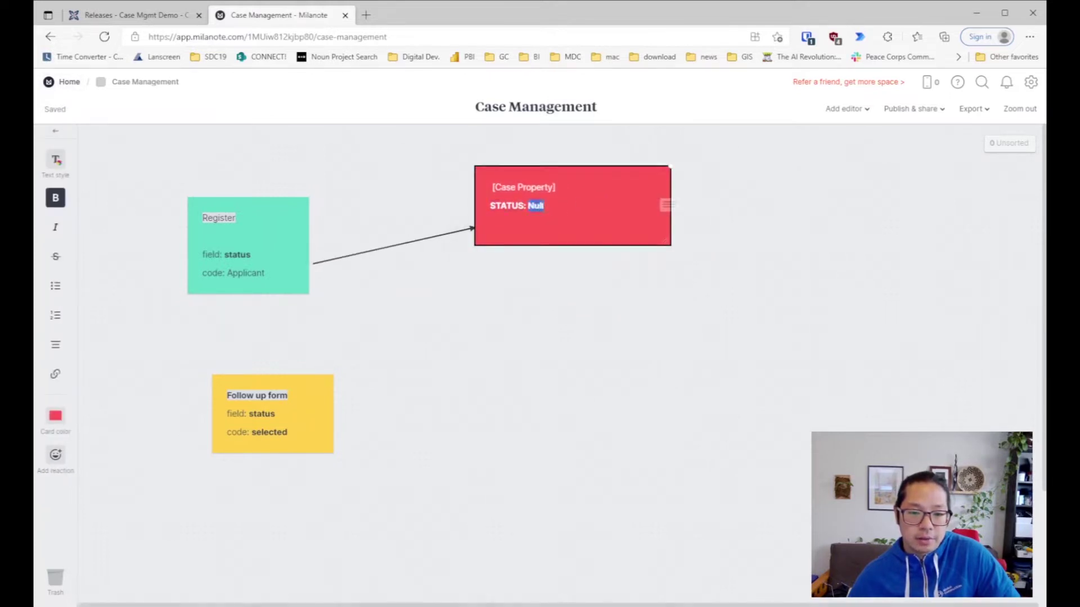
left_click(55, 257)
left_click(631, 210)
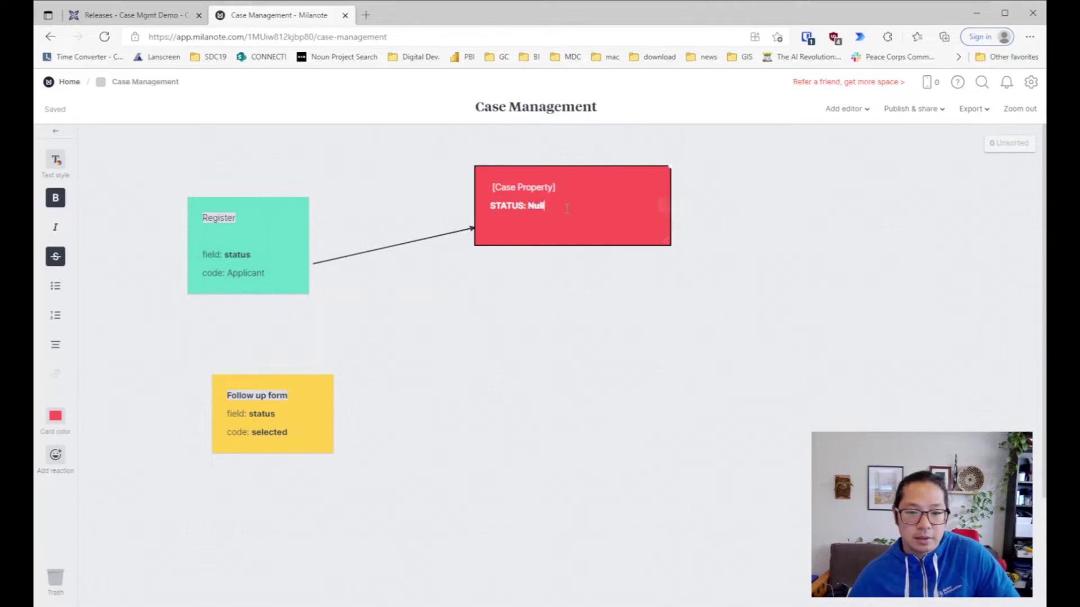
Step: Place "Null" on its own line beneath "STATUS:" in the Case Property card
key("Return")
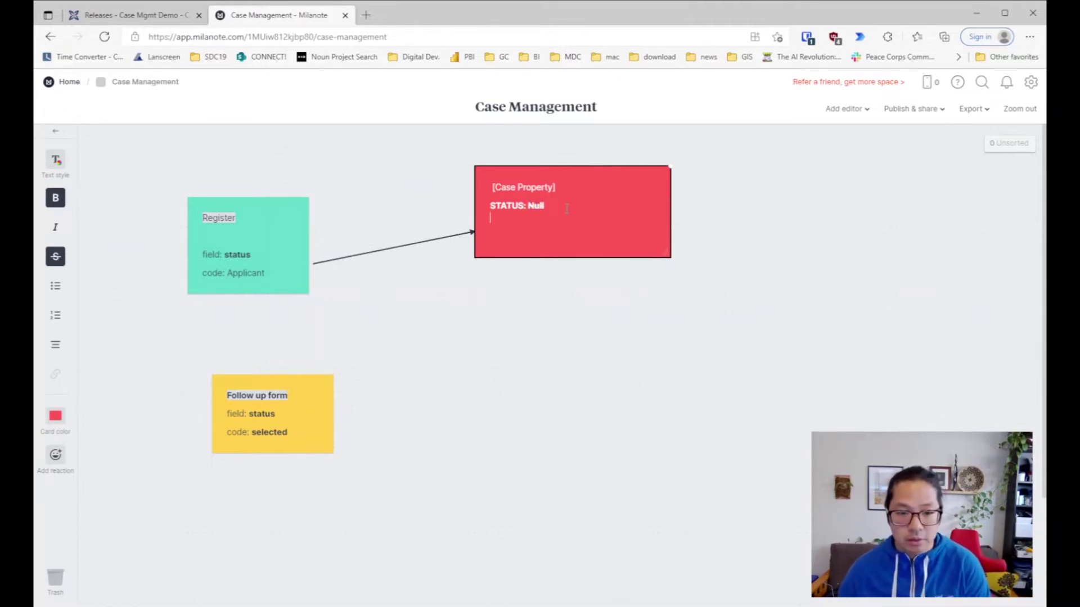
key("Up")
key("Right")
key("Right")
key("Right")
key("Right")
key("Right")
key("Right")
key("Right")
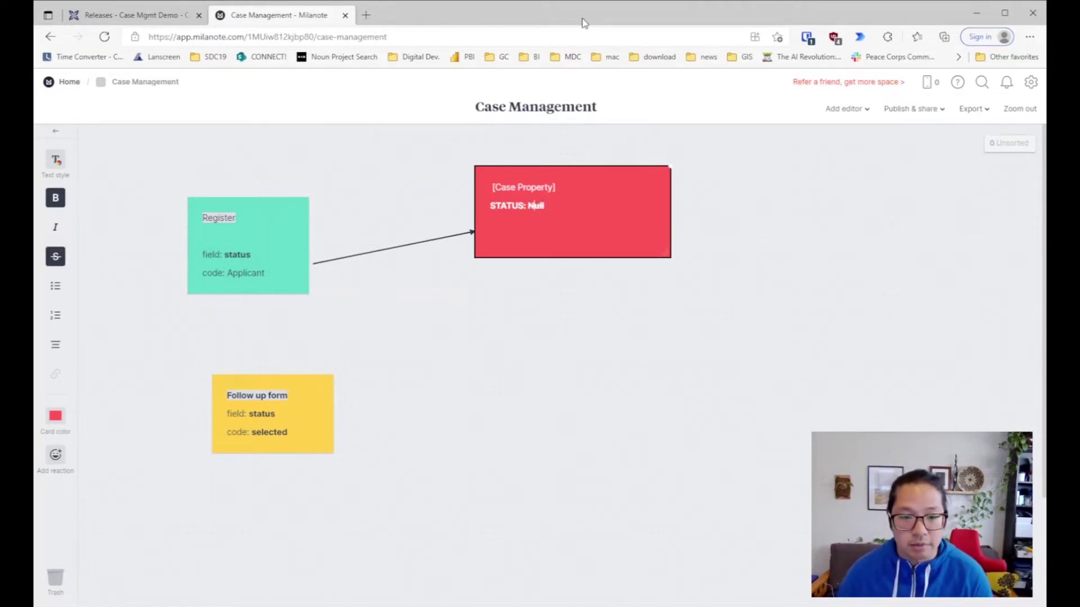
key("Return")
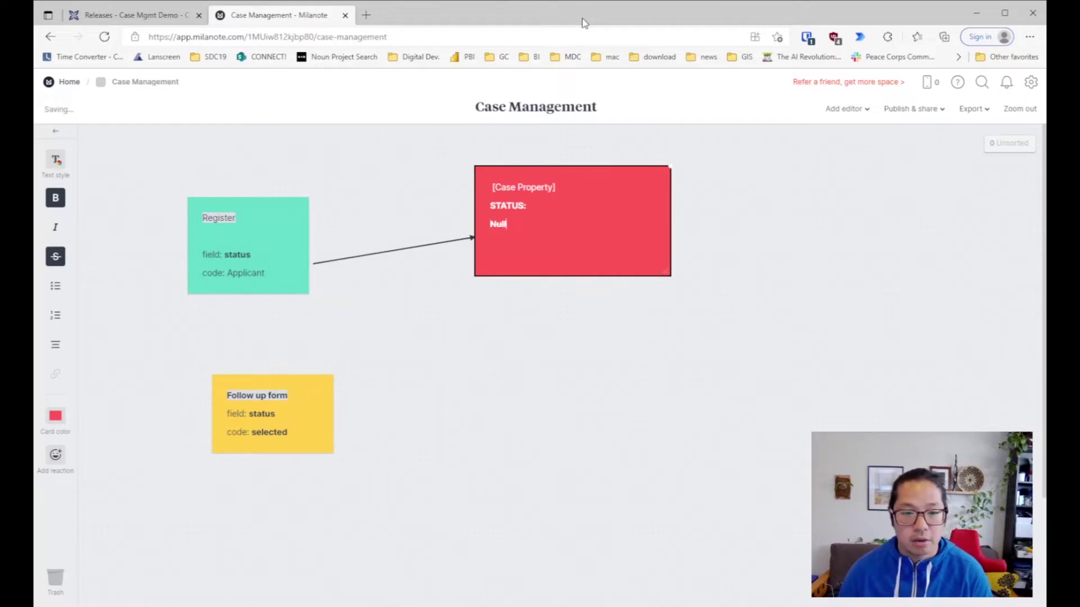
Step: Add "Applicant" on a new line below "Null" in the Case Property card
key("Return")
type("AP")
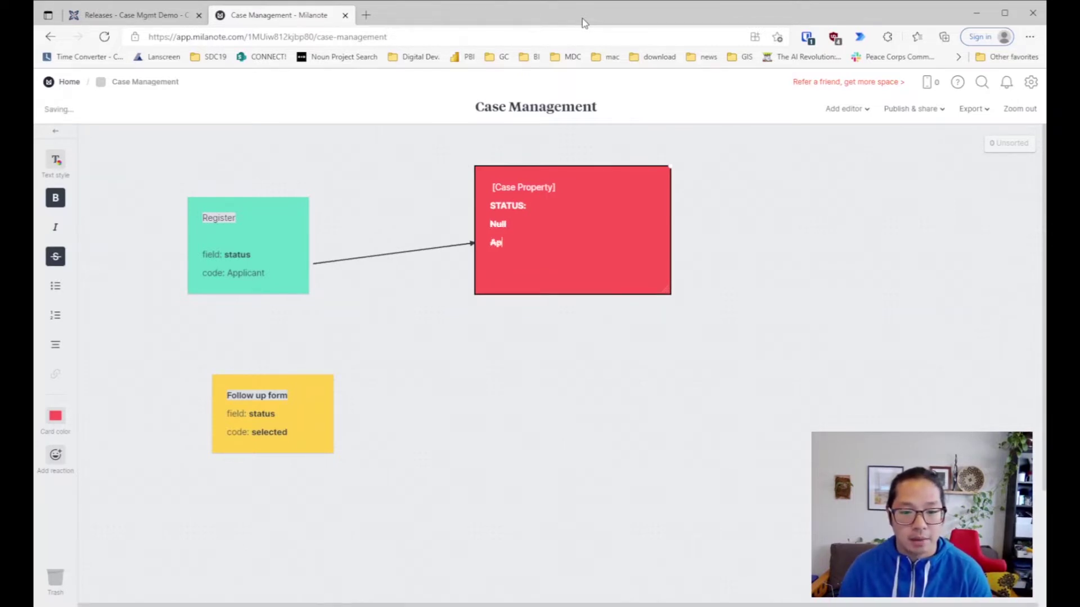
type("plication")
key("BackSpace")
key("BackSpace")
key("BackSpace")
key("BackSpace")
type("nt")
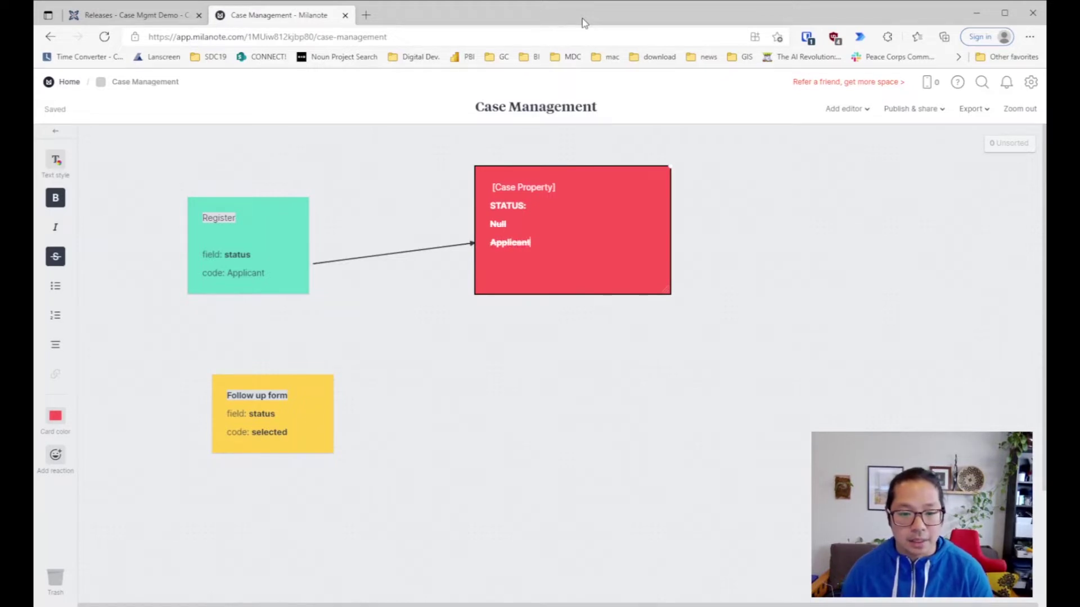
Step: Remove the strikethrough from "Applicant" and move the Case Property card up slightly
key("shift+Home")
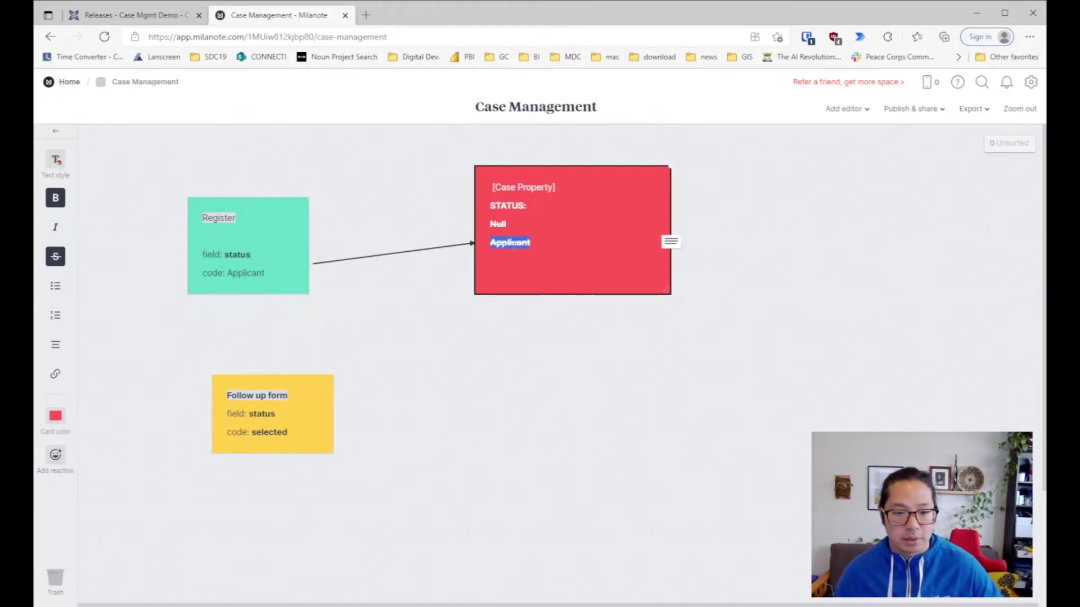
left_click(55, 257)
left_click(516, 332)
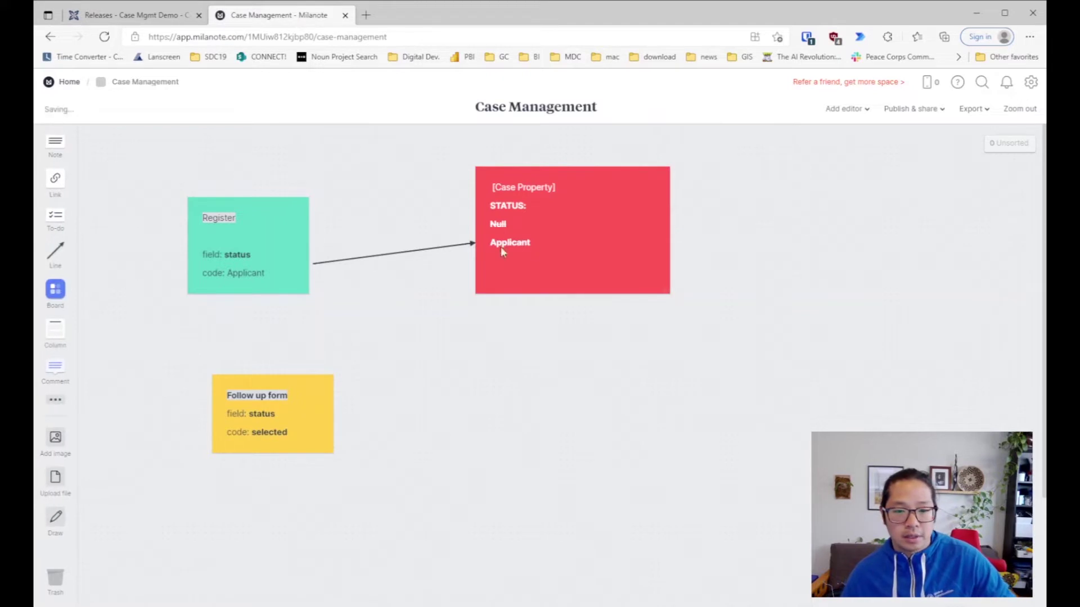
left_click_drag(537, 175, 538, 144)
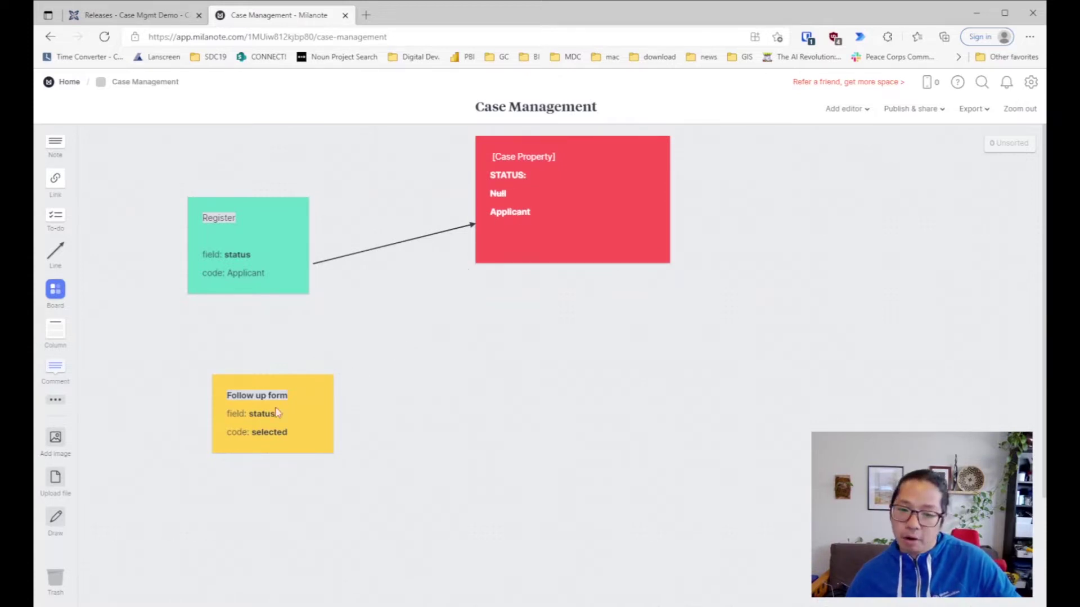
left_click_drag(55, 251, 427, 325)
left_click(427, 325)
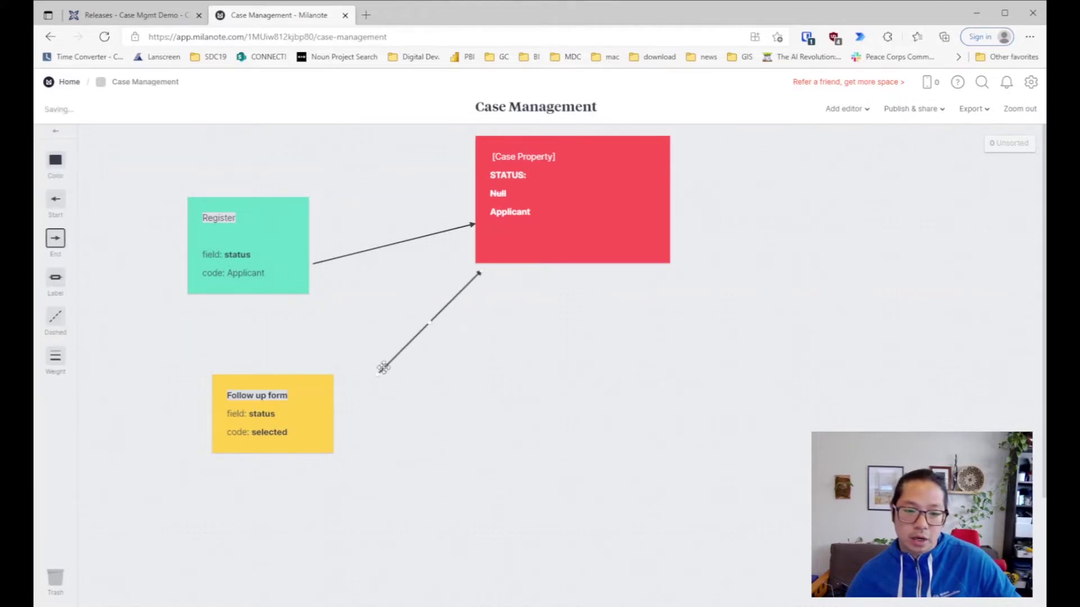
left_click_drag(374, 370, 336, 422)
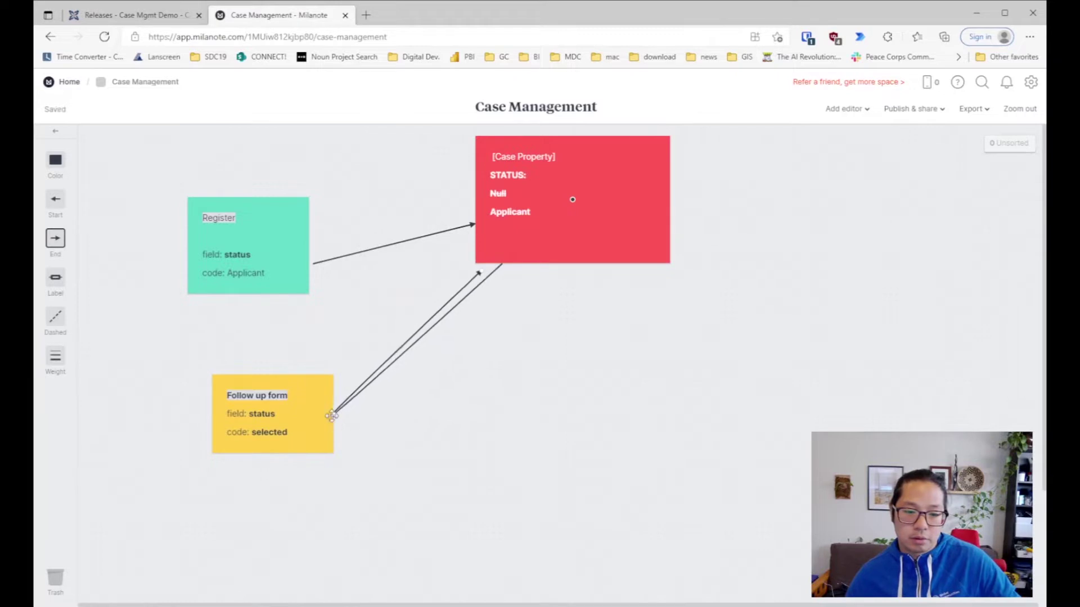
key("Delete")
Step: Connect the Case Property and Follow up form cards with an arrow pointing only at the Follow up form, and move the Case Property card farther away
left_click_drag(55, 250, 386, 313)
left_click_drag(335, 362, 332, 388)
left_click_drag(449, 255, 484, 241)
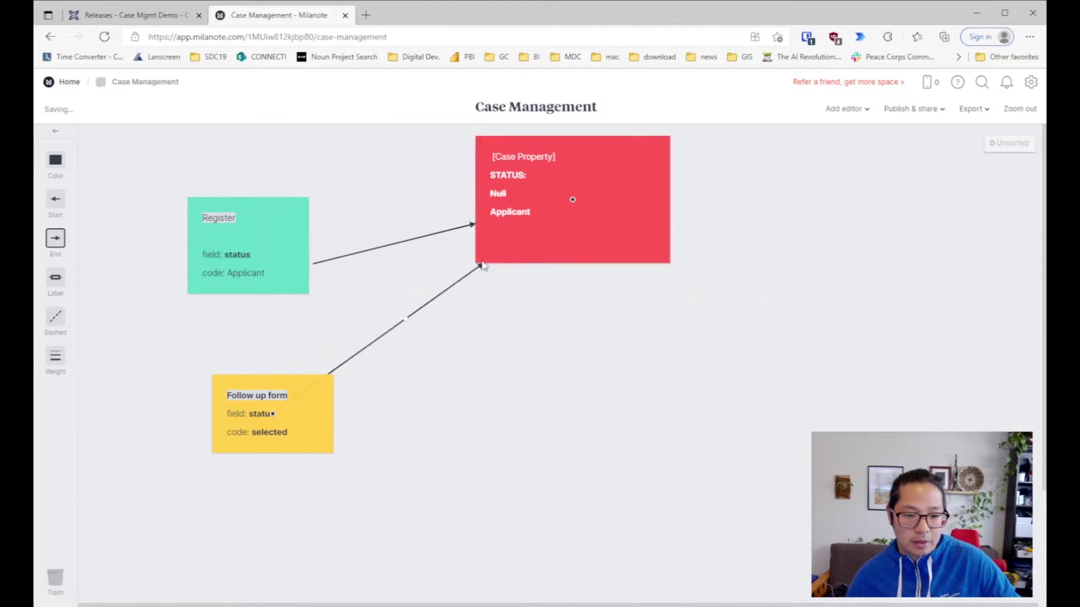
left_click(55, 200)
left_click(55, 239)
left_click(123, 258)
left_click_drag(573, 248, 663, 238)
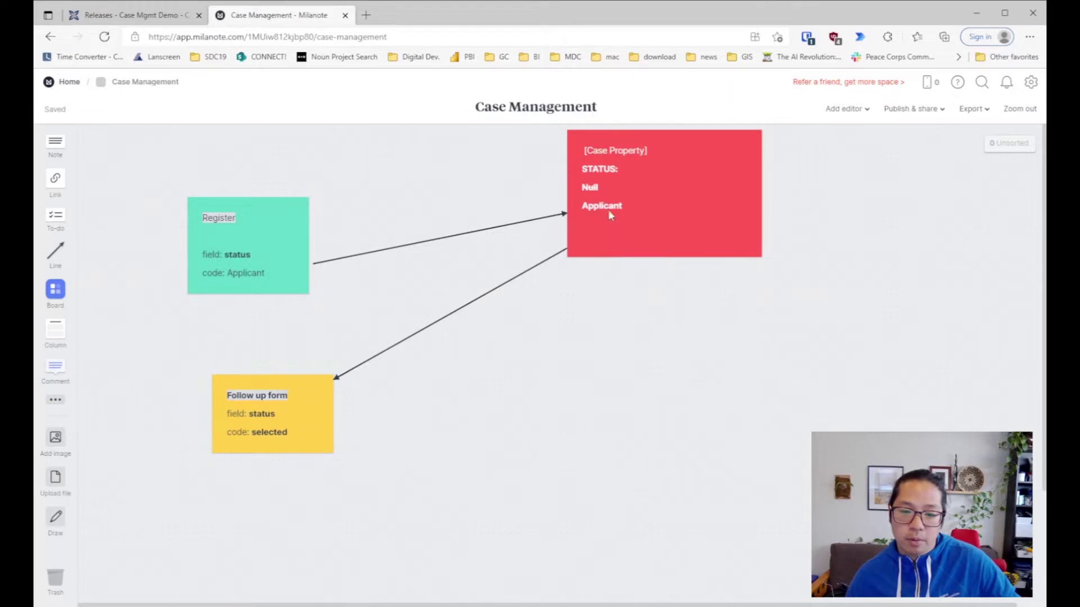
double_click(263, 414)
left_click(282, 432)
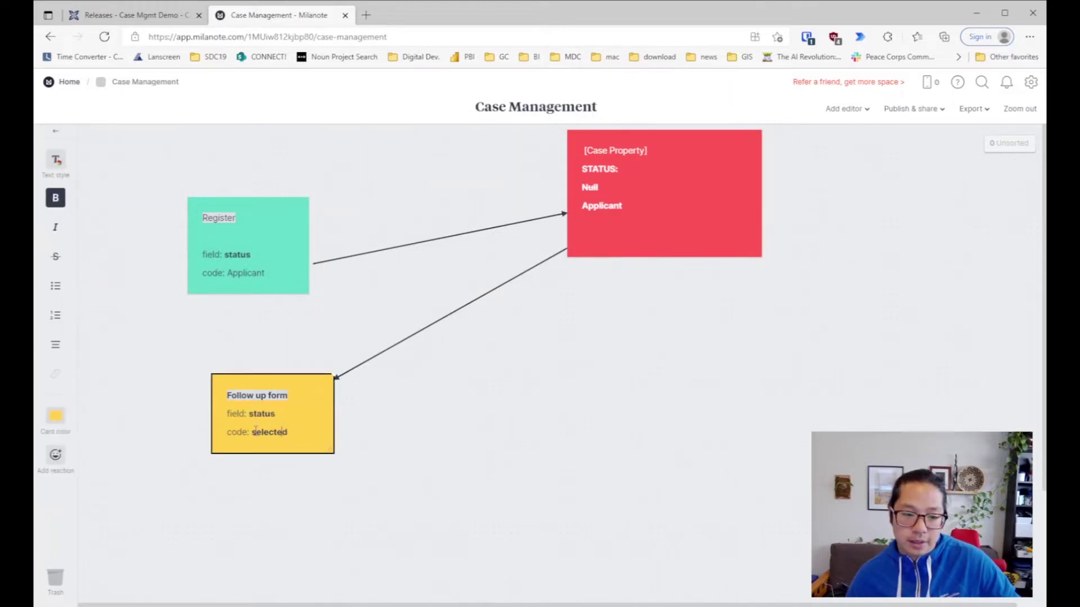
left_click(290, 417)
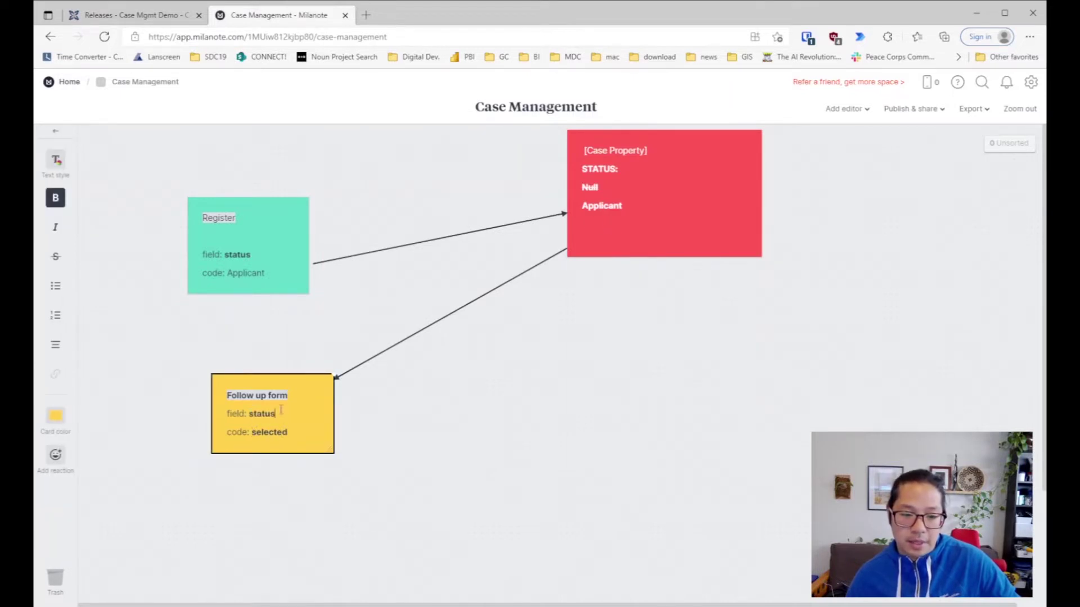
left_click(378, 420)
Step: Make the Follow up form connector double-headed instead of keeping a second arrow, and move the Case Property card down slightly
left_click_drag(355, 388, 624, 248)
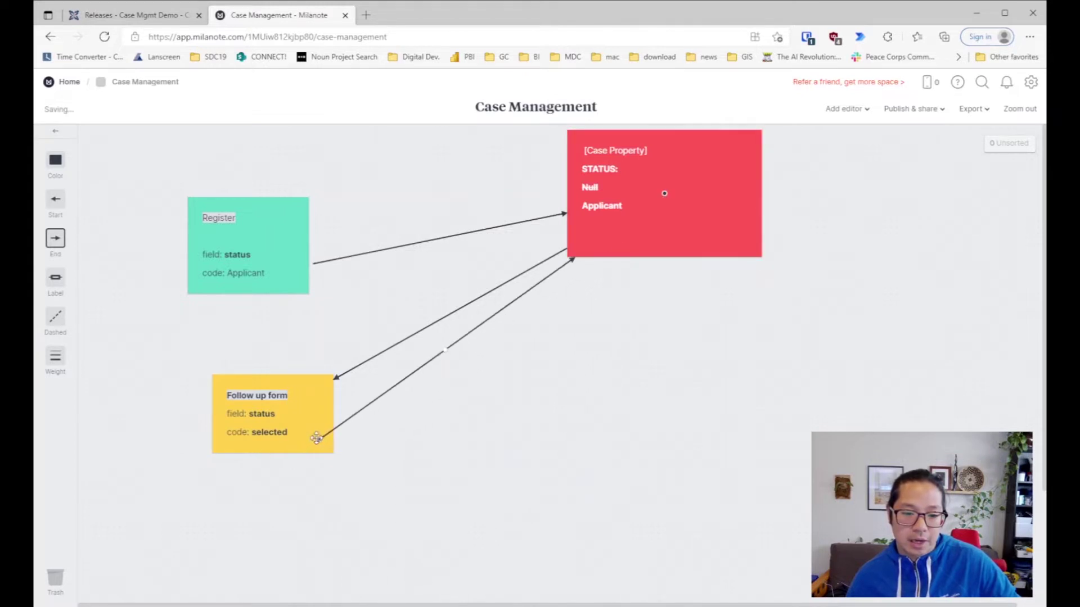
key("Delete")
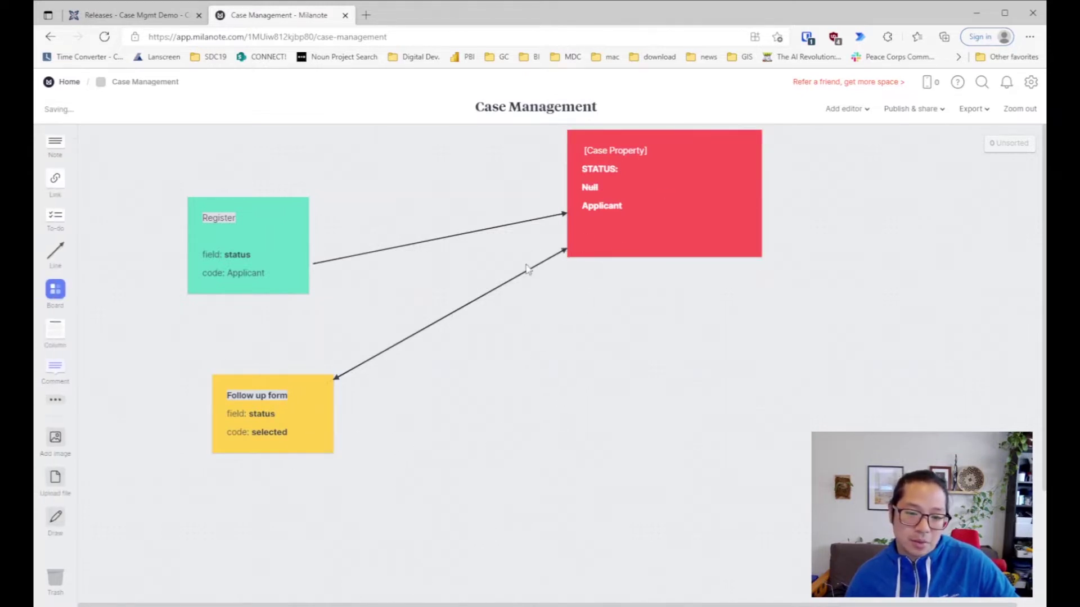
left_click_drag(627, 248, 602, 294)
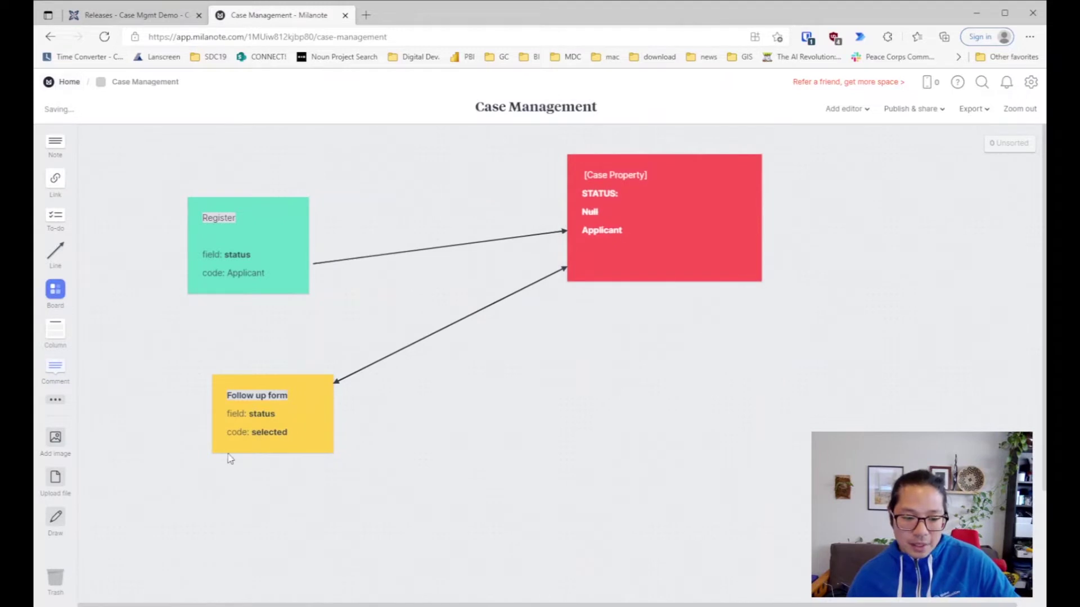
Step: Strike through the word "Applicant" in the Case Property card's status list
double_click(262, 433)
double_click(600, 232)
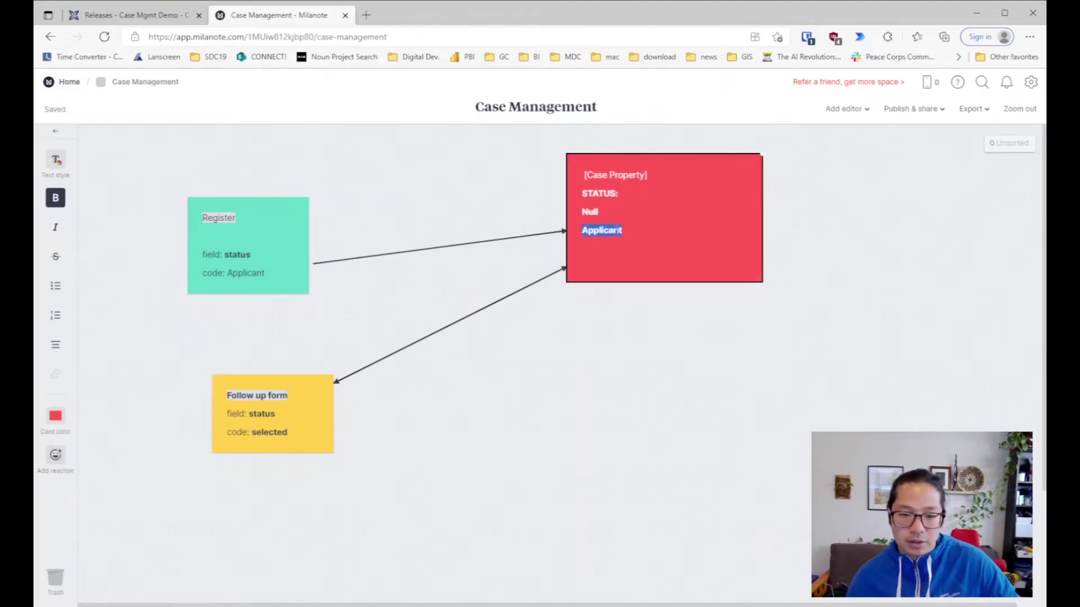
left_click(55, 257)
left_click(637, 233)
Step: Add "Selected" without strikethrough on a new line below "Applicant" in the Case Property card
key("Return")
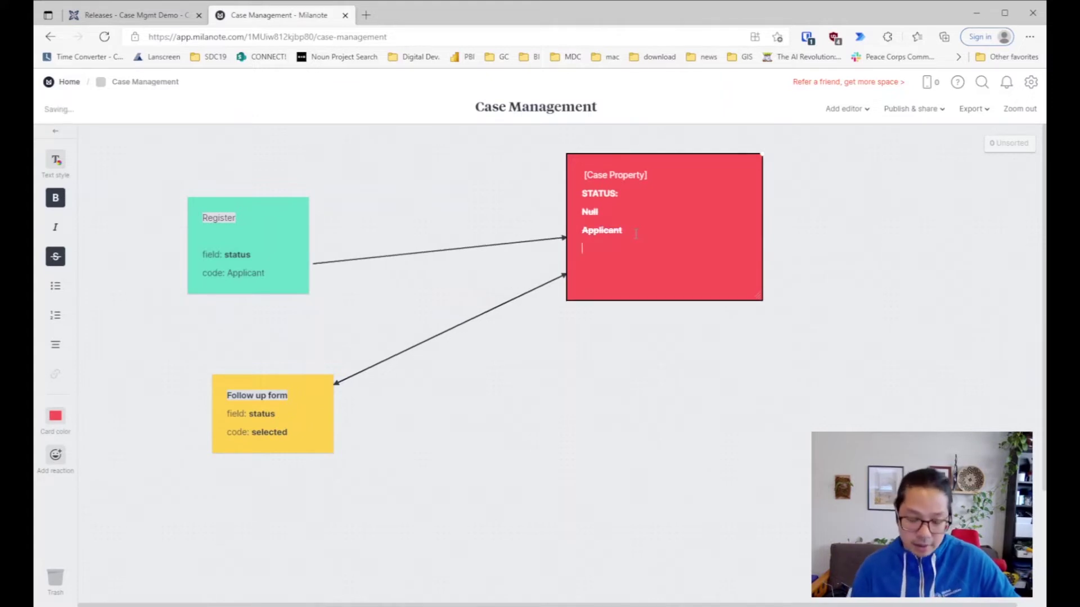
type("Selected")
left_click_drag(582, 248, 762, 243)
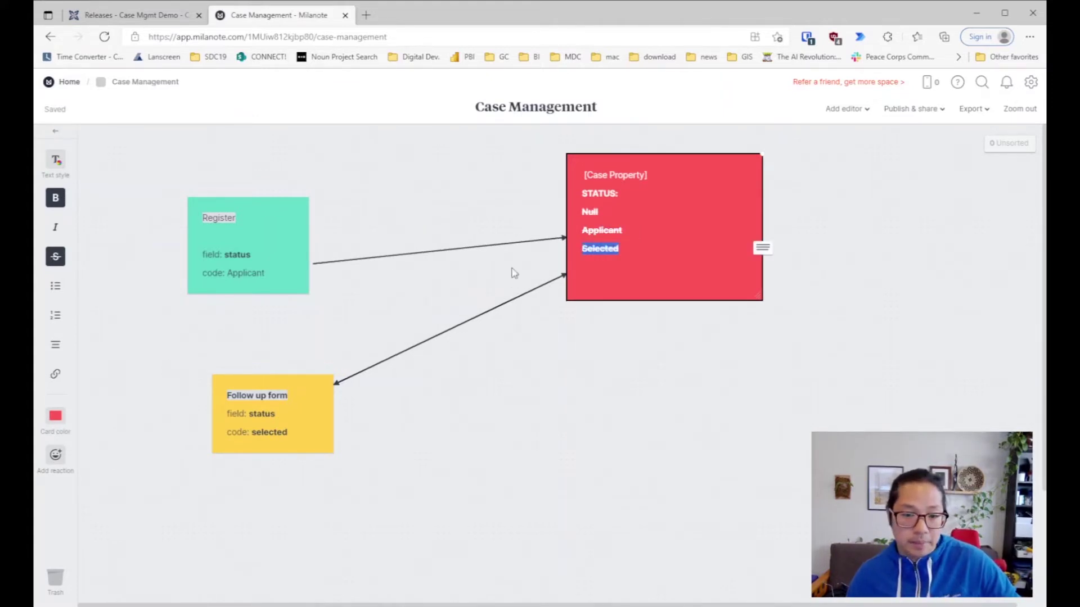
left_click(56, 257)
left_click(603, 373)
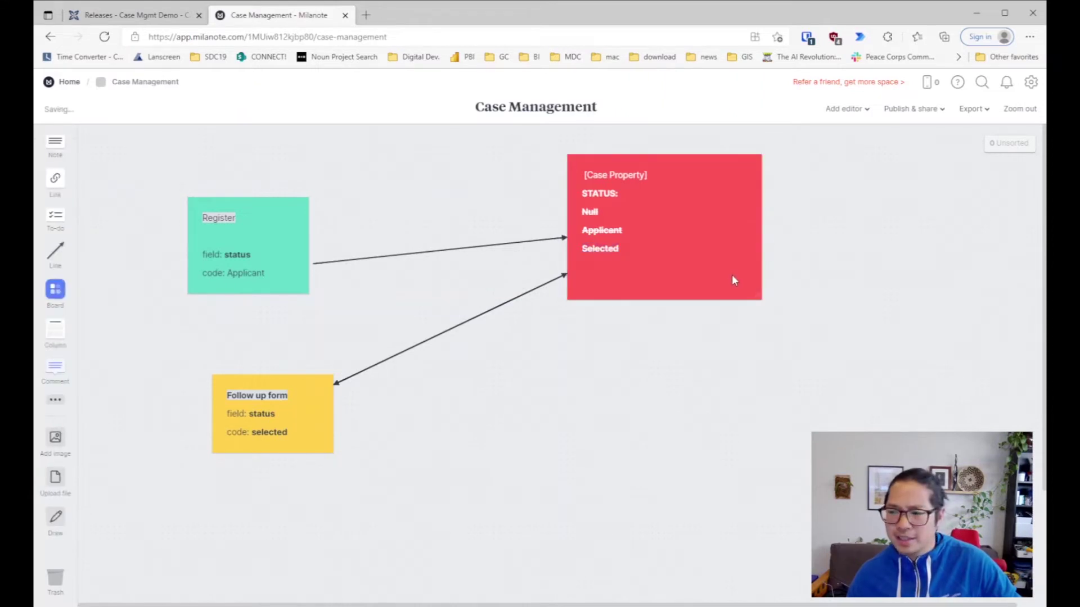
Step: Move the Case Property card closer to the Register and Follow up form cards
left_click_drag(738, 264, 693, 272)
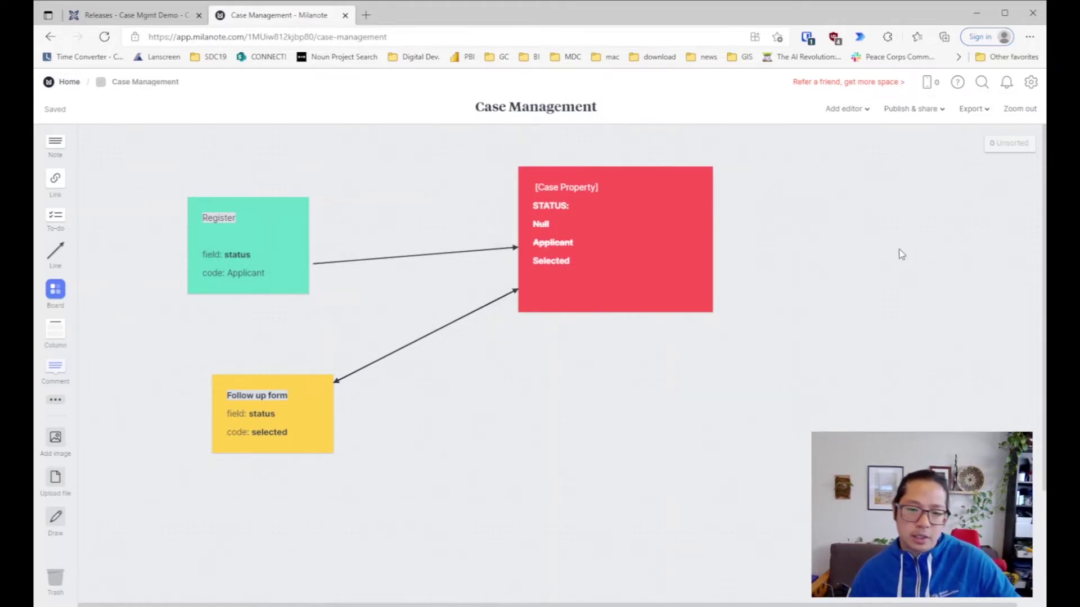
left_click_drag(690, 259, 646, 257)
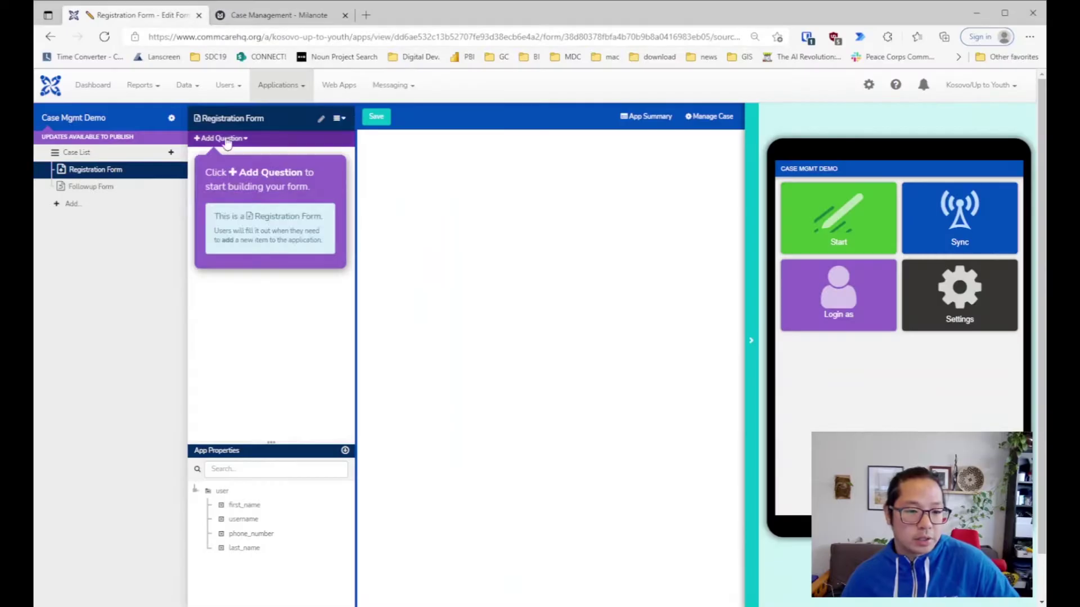
Step: Add a question list with the display text "Registration" to the Registration Form
left_click(217, 143)
type("REgst")
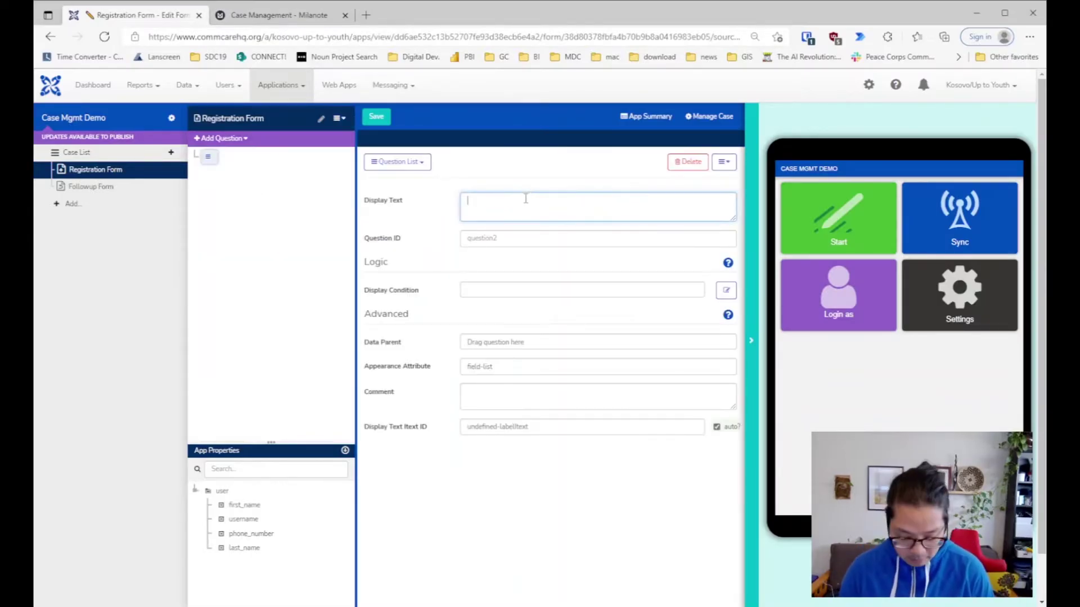
key("BackSpace")
key("BackSpace")
key("BackSpace")
key("BackSpace")
type("egistration")
Step: Add a label reading "This form registers a client" inside the Registration question list
left_click(221, 137)
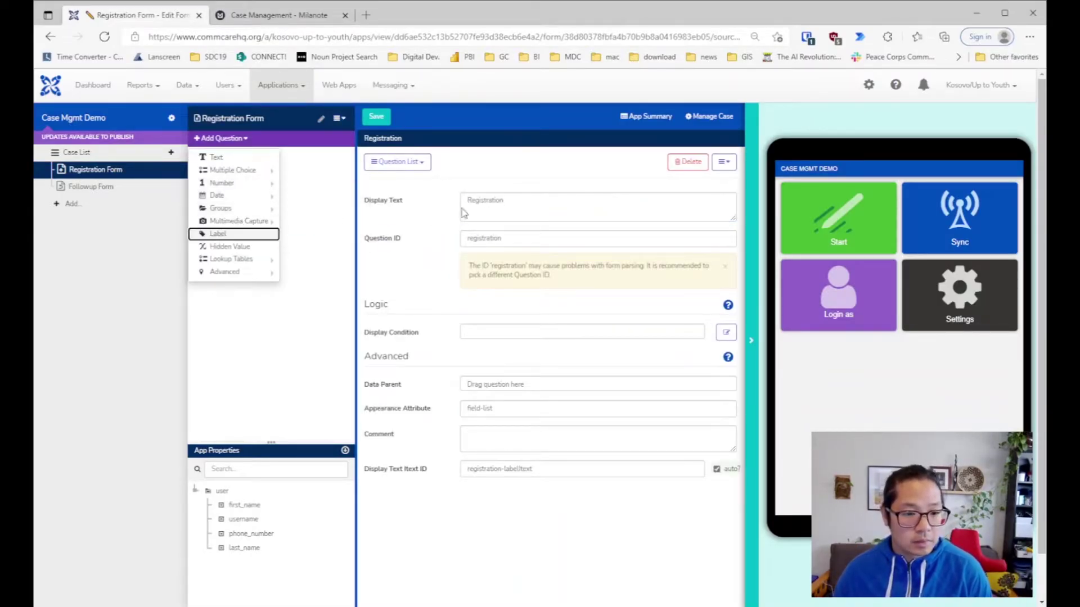
left_click(227, 231)
type("This fomr")
key("BackSpace")
key("BackSpace")
key("BackSpace")
type("rm registers a client")
Step: Change the question ID of the Registration question list to register
left_click(233, 156)
left_click(615, 238)
key("BackSpace")
key("BackSpace")
key("BackSpace")
key("BackSpace")
key("BackSpace")
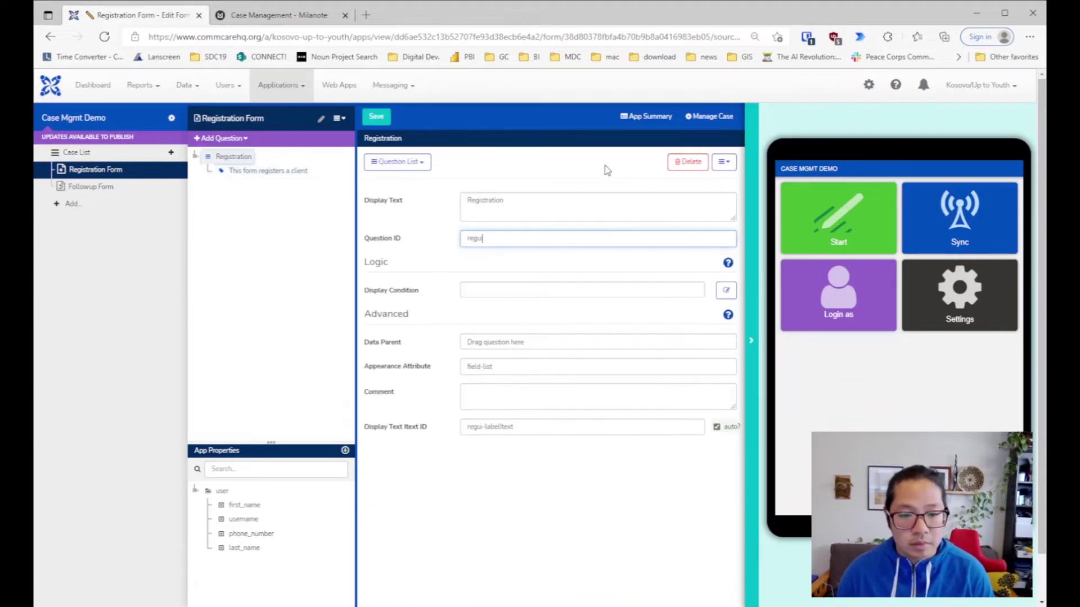
Step: Add a text question "Name" and a date question "Today's Date" below the registration label
left_click(265, 171)
left_click(220, 138)
left_click(228, 151)
type("Name")
left_click(221, 138)
left_click(239, 200)
type("Today's Date")
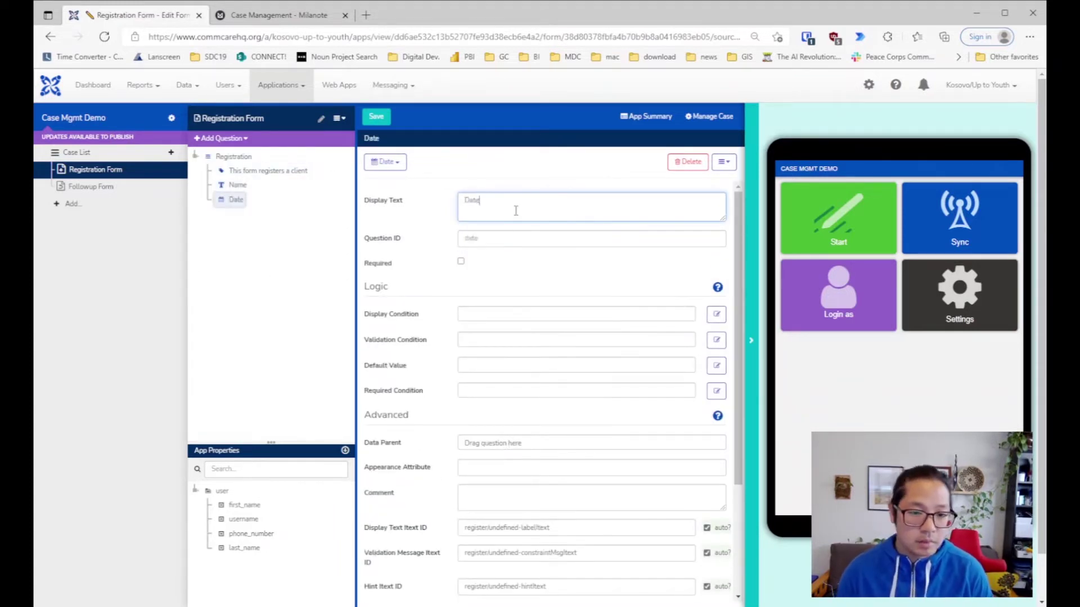
Step: Add a multiple-choice question "Status" with the single choice "Applicant" below Today's Date
left_click(221, 138)
left_click(239, 164)
type("Status")
left_click(259, 227)
type("Applicant")
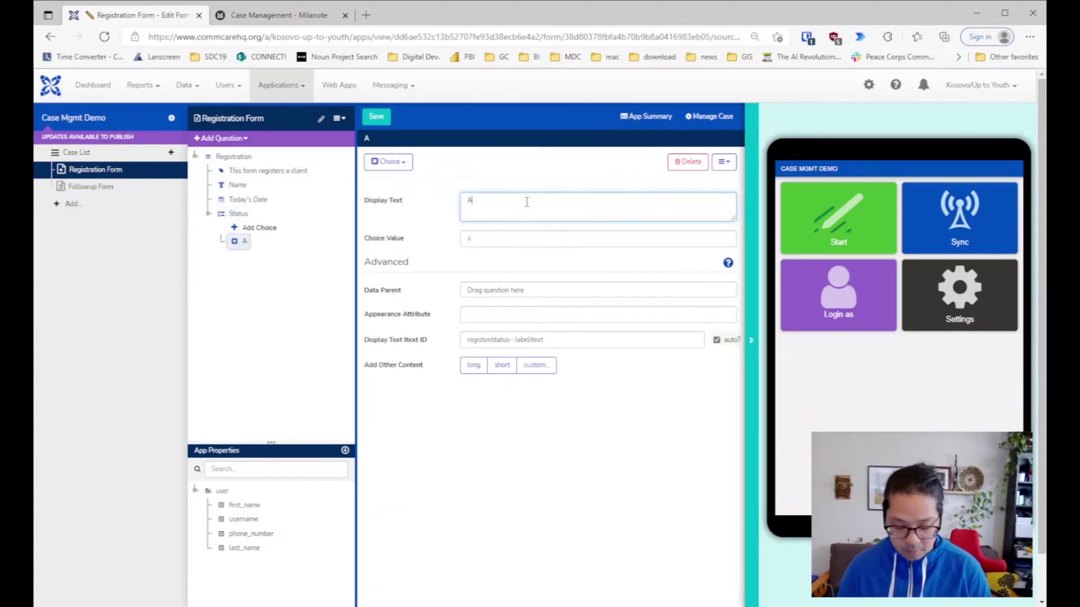
left_click(688, 161)
Step: Add a hidden value with the question ID status to the Registration Form
left_click(246, 139)
left_click(229, 246)
type("status")
left_click(234, 156)
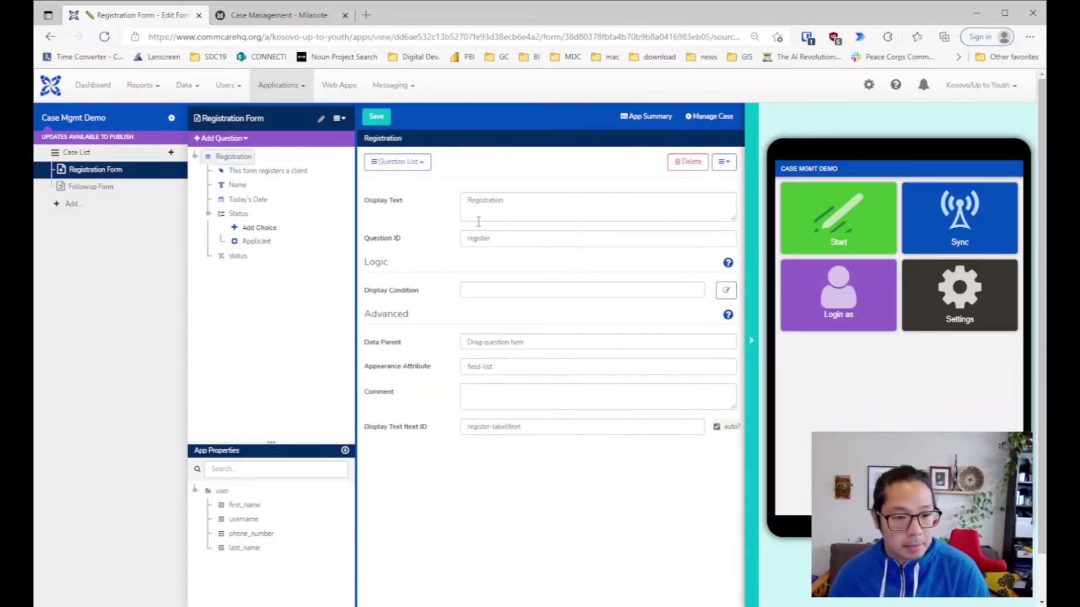
Step: Place the hidden status value outside the question list, calculate it from the Status question, and save the form
left_click(224, 256)
left_click(582, 200)
left_click_drag(236, 217, 494, 214)
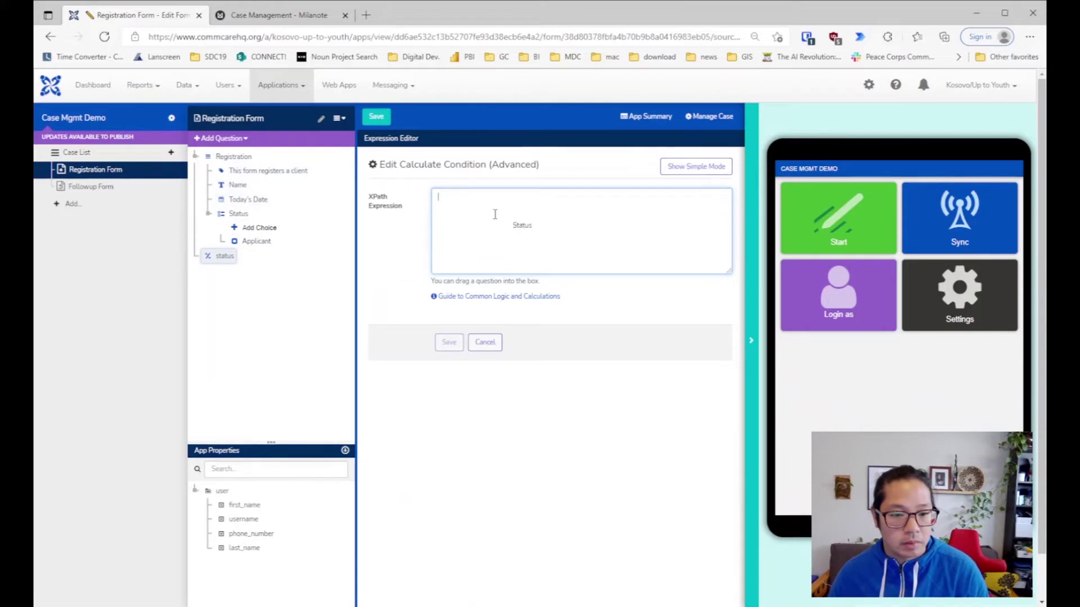
left_click(484, 345)
key("ctrl+s")
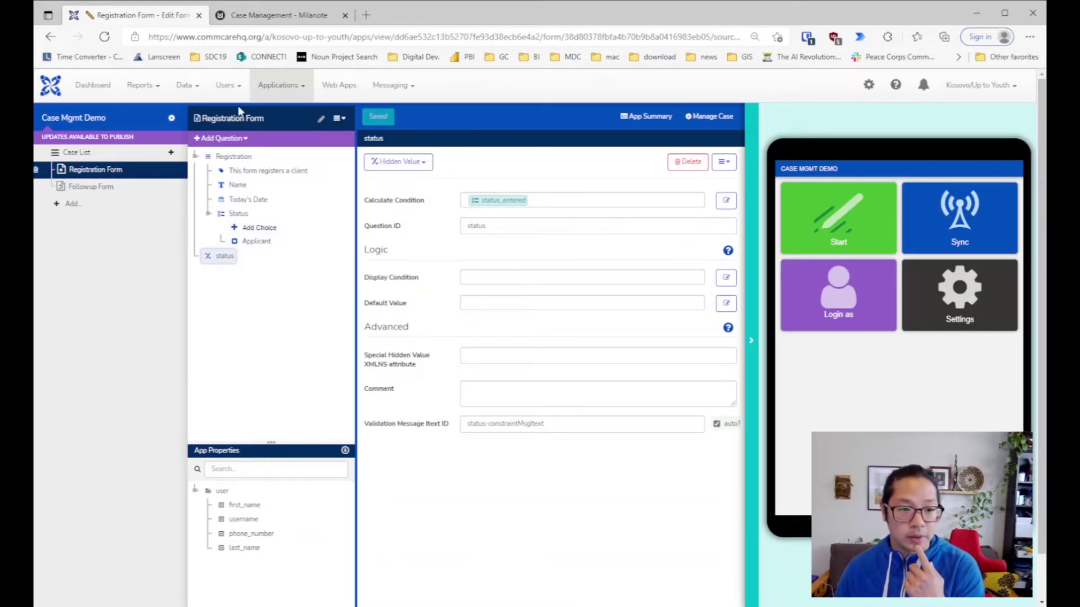
Step: Open the Registration Form's case management settings and add a saved property for the hidden #form/status question
left_click(170, 175)
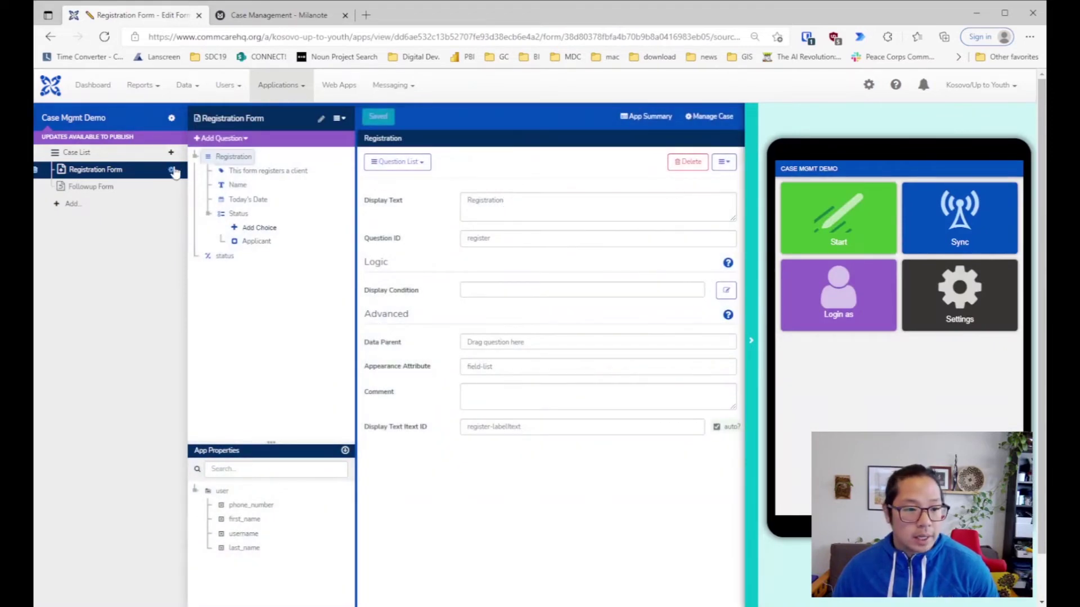
left_click(93, 153)
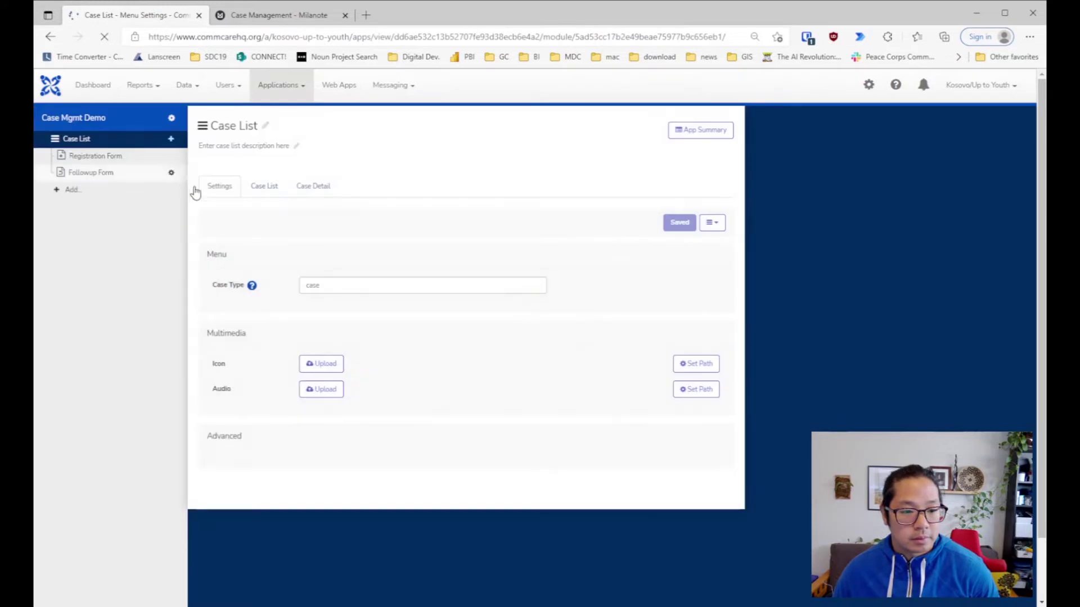
left_click(173, 172)
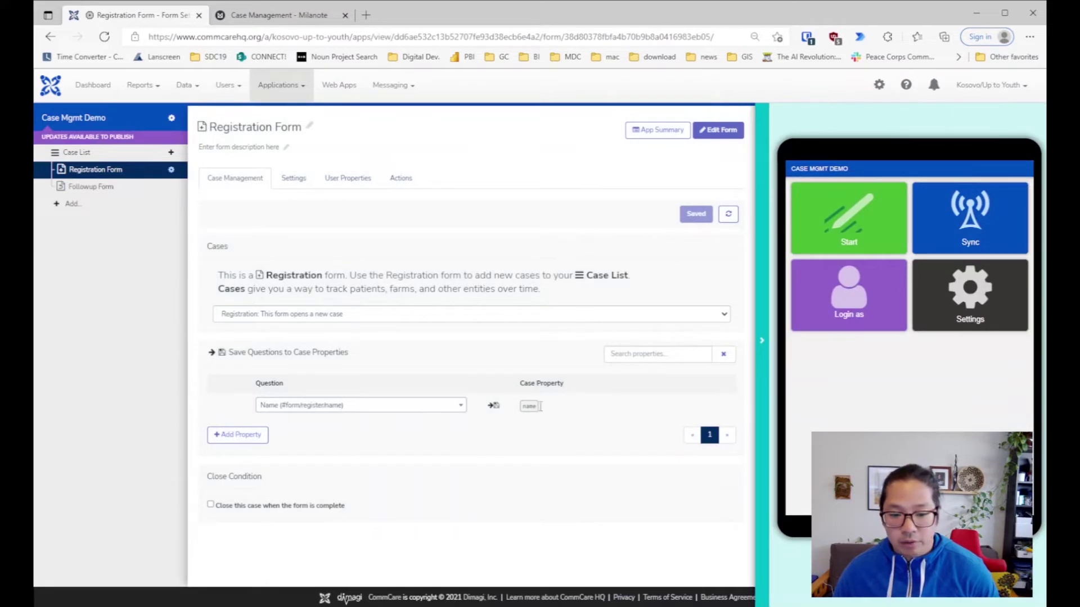
left_click(235, 435)
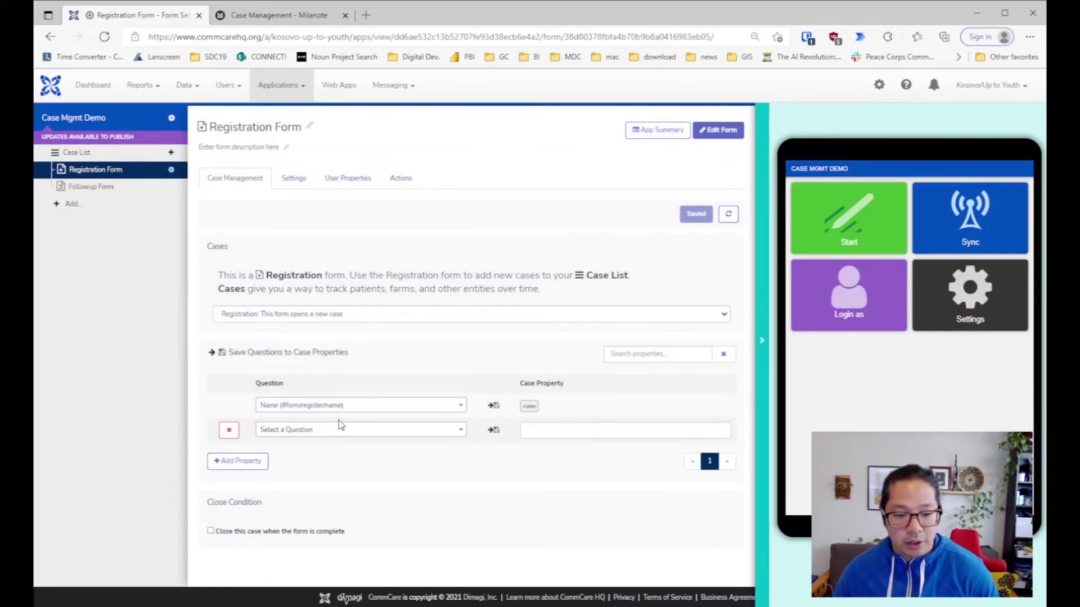
left_click(336, 432)
left_click(332, 512)
Step: Name the case property for the hidden status question Client_Status and save the settings
left_click(613, 427)
double_click(593, 426)
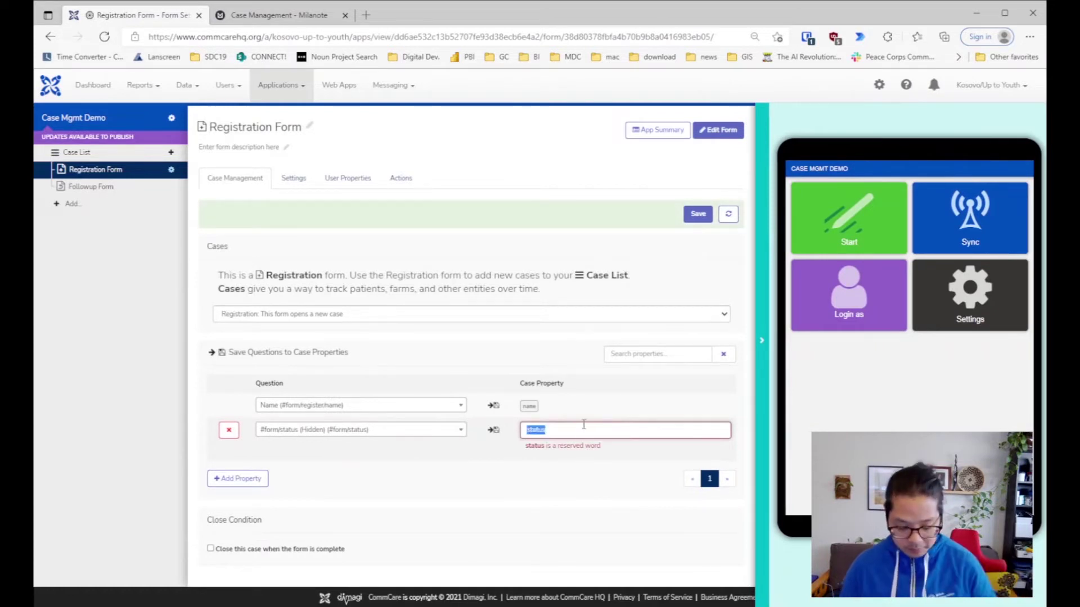
type("a")
key("BackSpace")
type("Client_St")
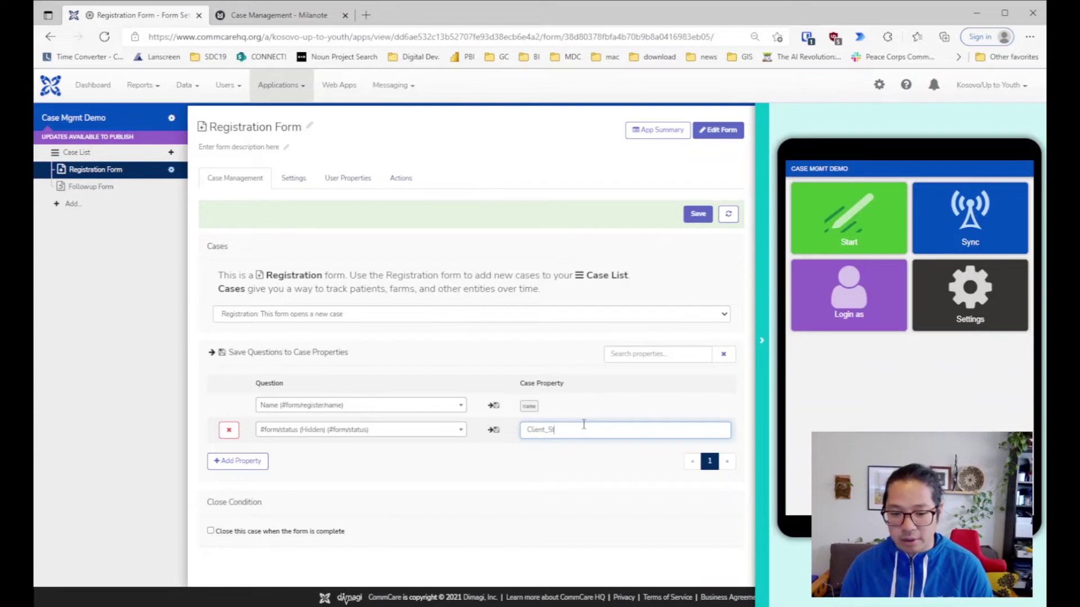
type("atus")
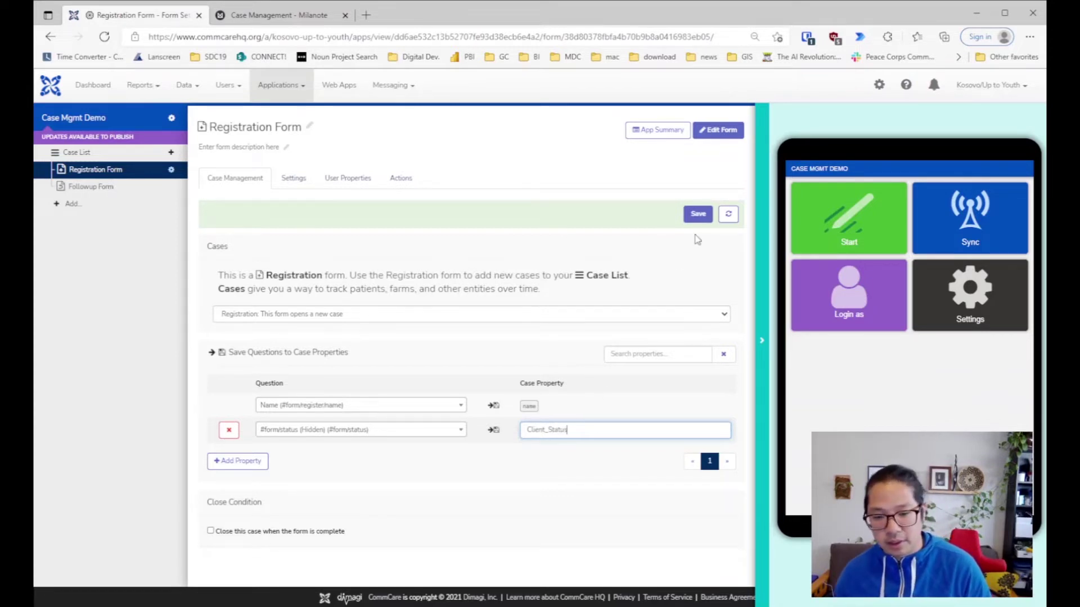
left_click(698, 214)
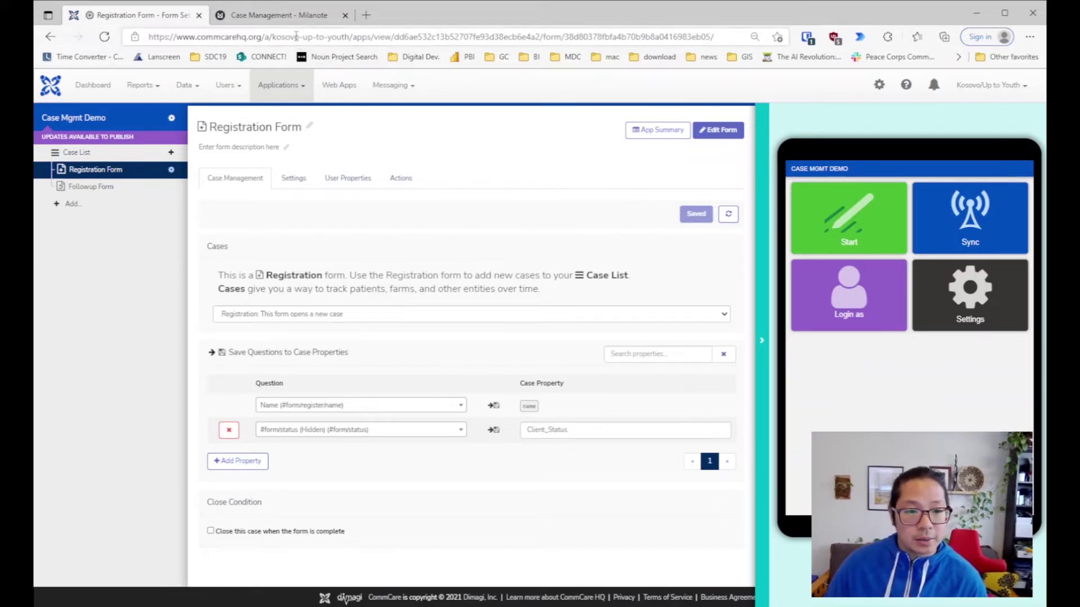
Step: Review the Case Property card on the Milanote board and return to CommCare HQ
left_click(322, 12)
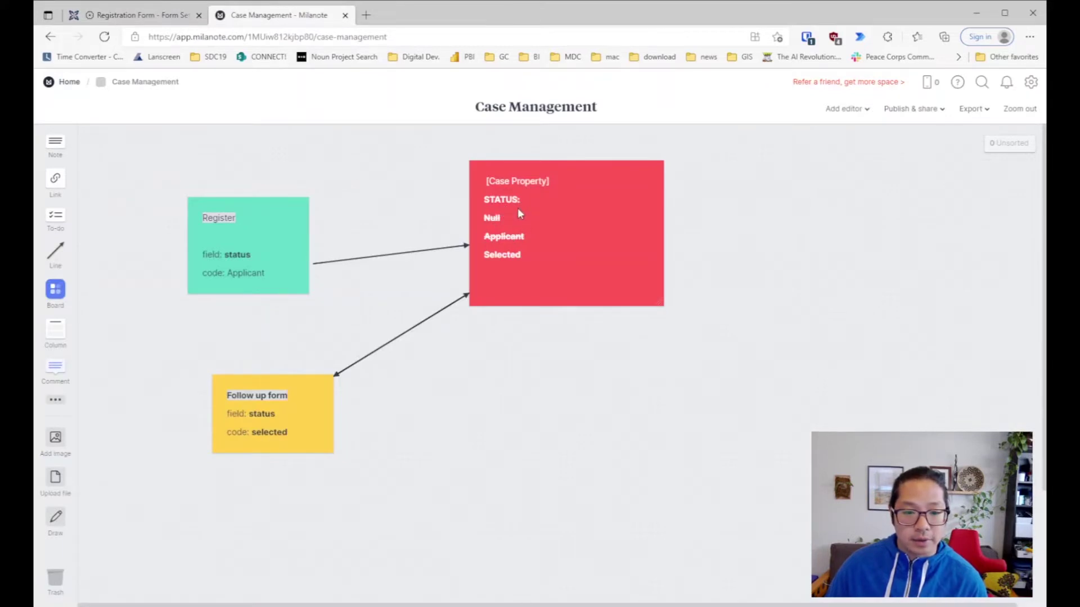
left_click(147, 17)
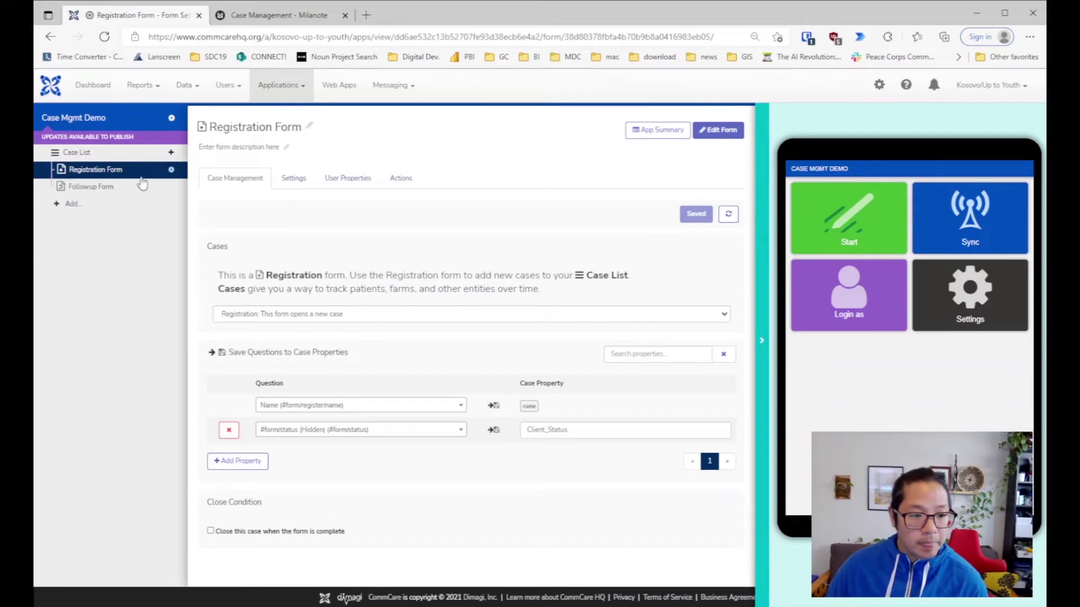
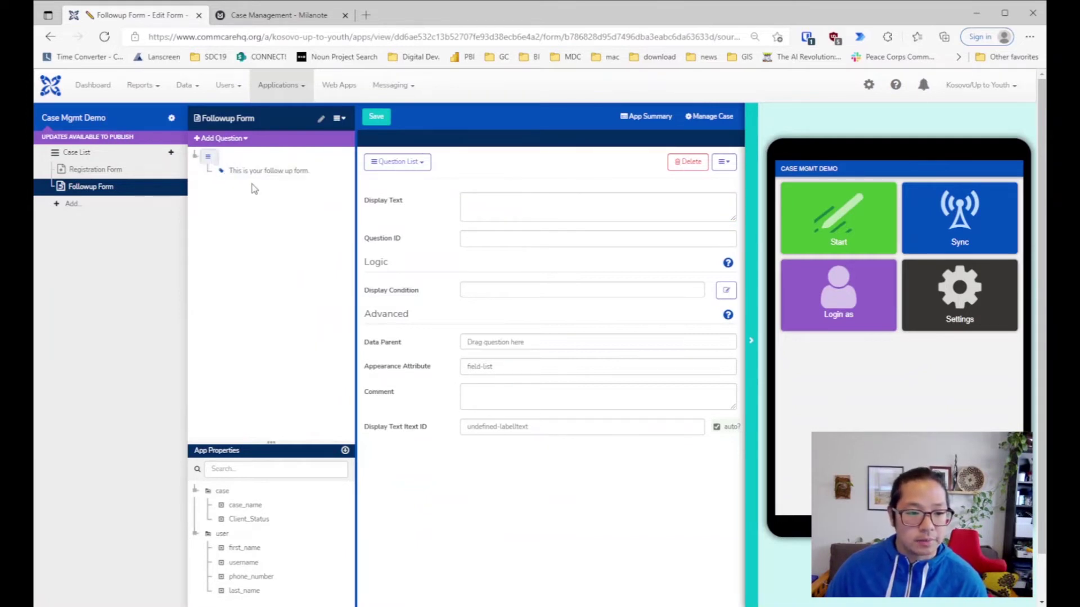
Step: Add a checkbox question with the ID update_sstatus below the label in the Followup Form
left_click(267, 170)
left_click(220, 138)
left_click(315, 175)
Step: Add a bold "Name:" line with the case_name property to the follow-up label's display text
left_click(267, 170)
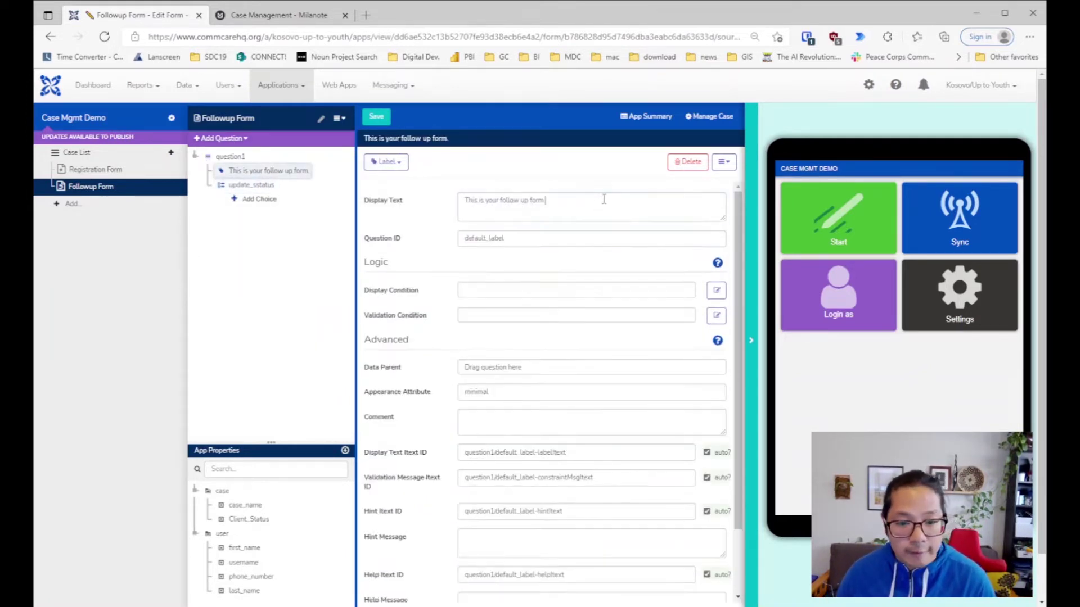
key("Return")
type("Name:L")
left_click(275, 469)
type("name")
left_click_drag(246, 505, 602, 209)
Step: Add a bold "Status:" line with the Client_Status property to the follow-up label's display text
key("Return")
type("Stst")
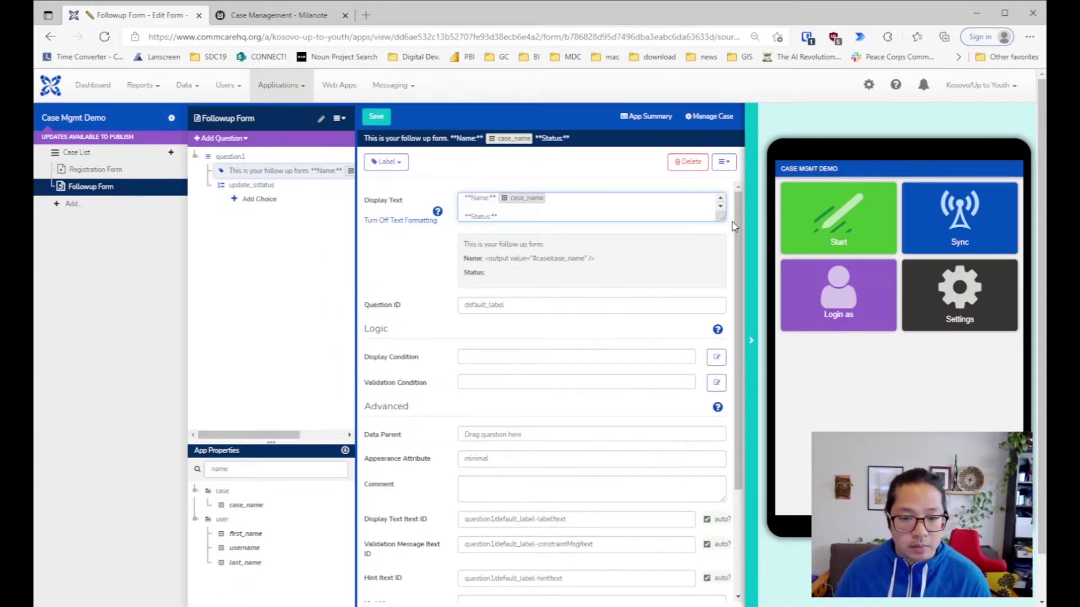
type("Case_stat")
left_click_drag(249, 519, 536, 254)
Step: Correct the checkbox question's ID to update_status and add the choice "Update Status" to it
left_click(250, 185)
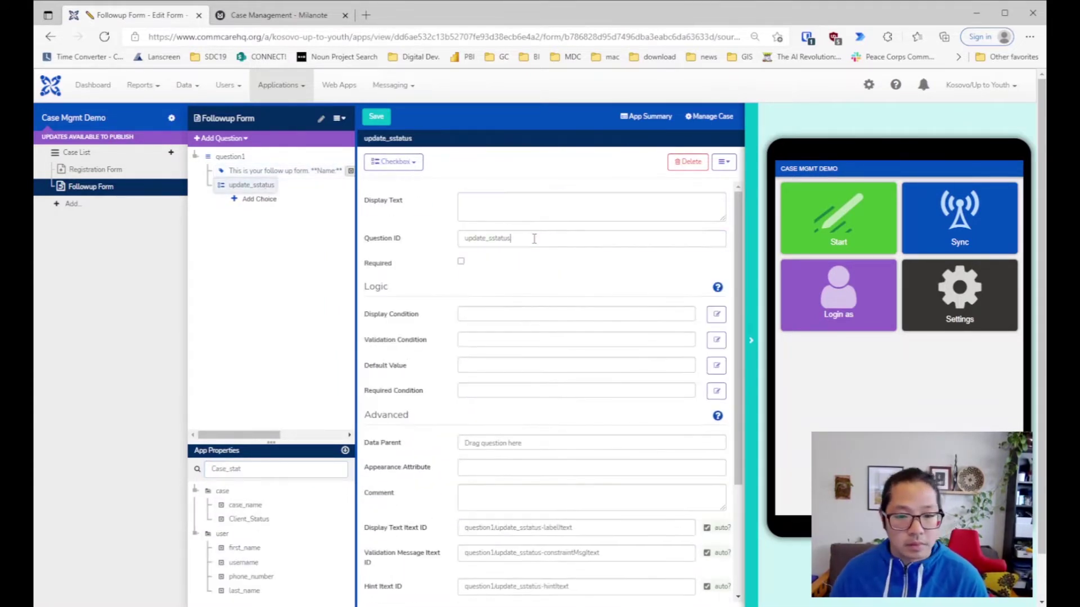
left_click(259, 198)
type("Update Status")
Step: Add a checkbox question with the display text "Status" and the question ID Status_Entered to the Followup Form
left_click(221, 138)
mouse_move(233, 170)
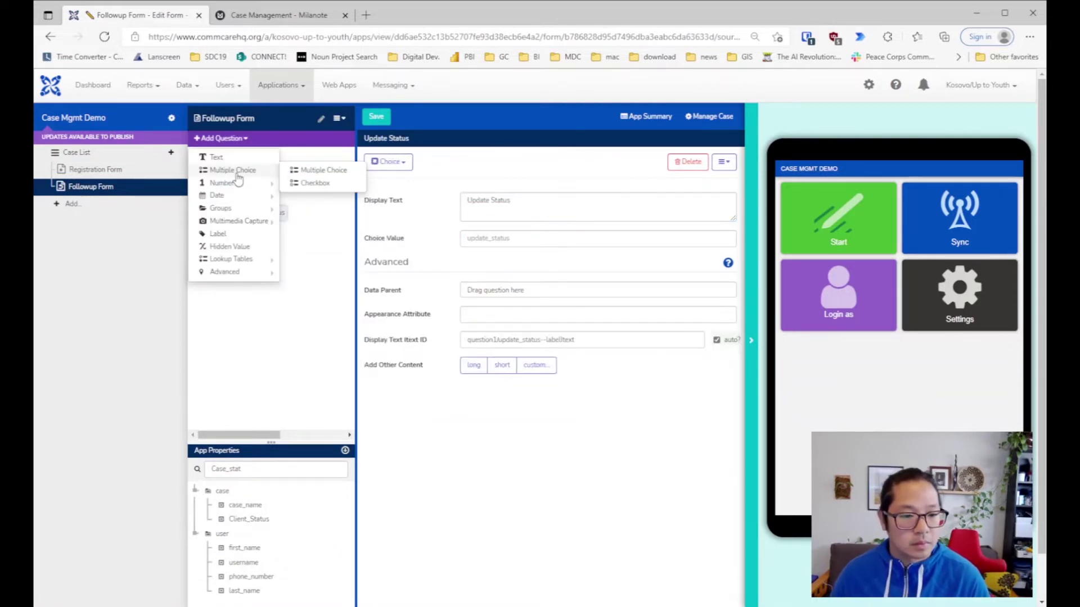
left_click(314, 183)
type("Status ente")
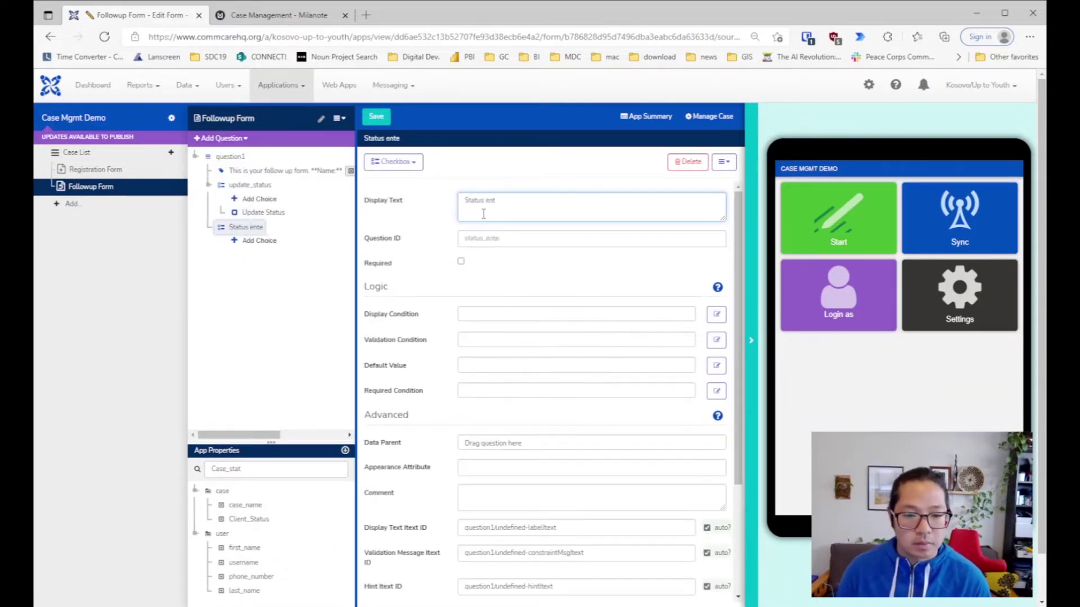
key("Tab")
type("Entered")
Step: Add the choices "Applicant" and "Selected" to the Status checkbox question
left_click(259, 240)
type("Applicant")
left_click(259, 241)
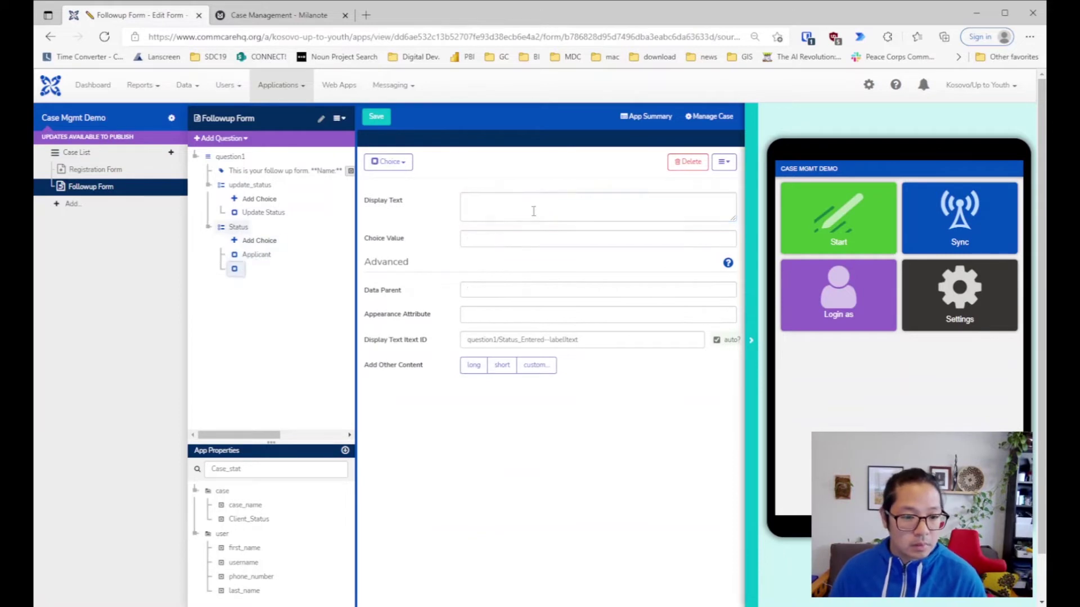
type("Seeected")
Step: Add a hidden value with the question ID Status to the Followup Form
left_click(220, 138)
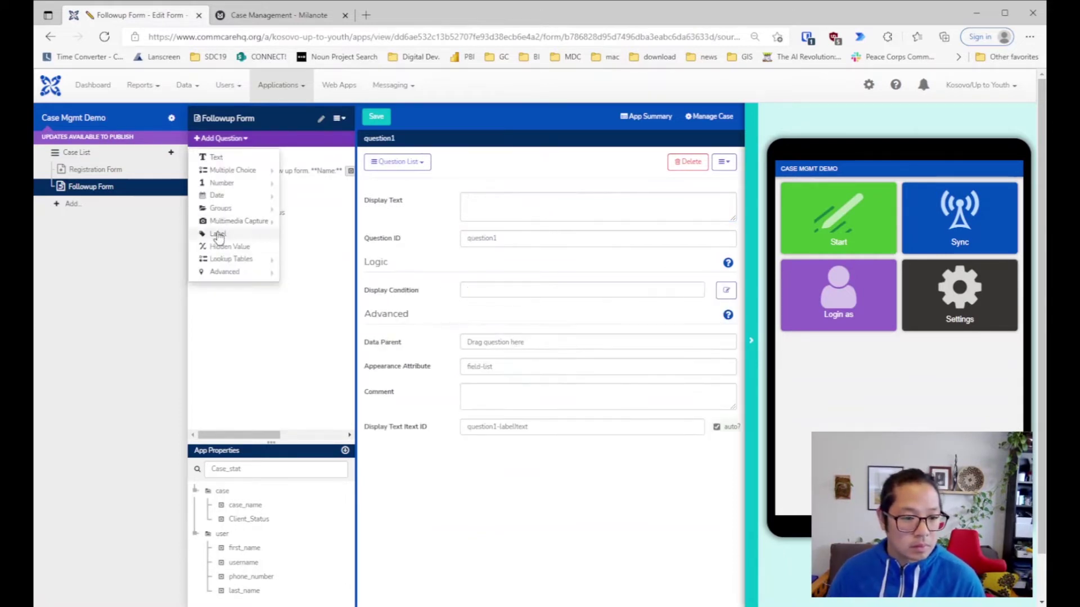
left_click(225, 270)
left_click(562, 226)
type("Status")
Step: Set the hidden Status value's calculate condition to the Status_Entered question and save the form
left_click(238, 226)
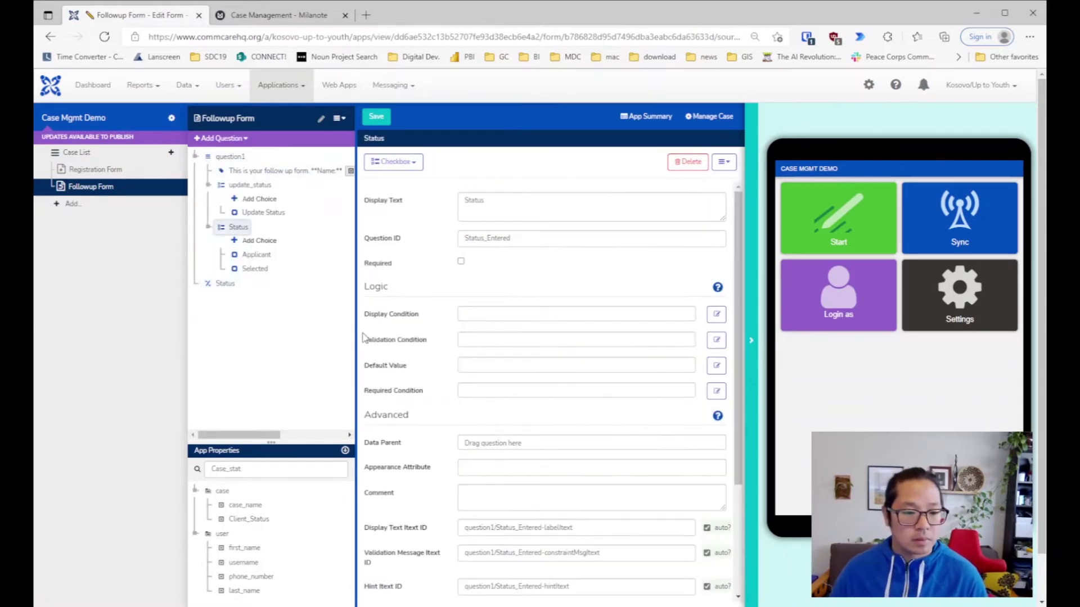
left_click(225, 283)
left_click_drag(238, 227, 495, 200)
left_click(376, 116)
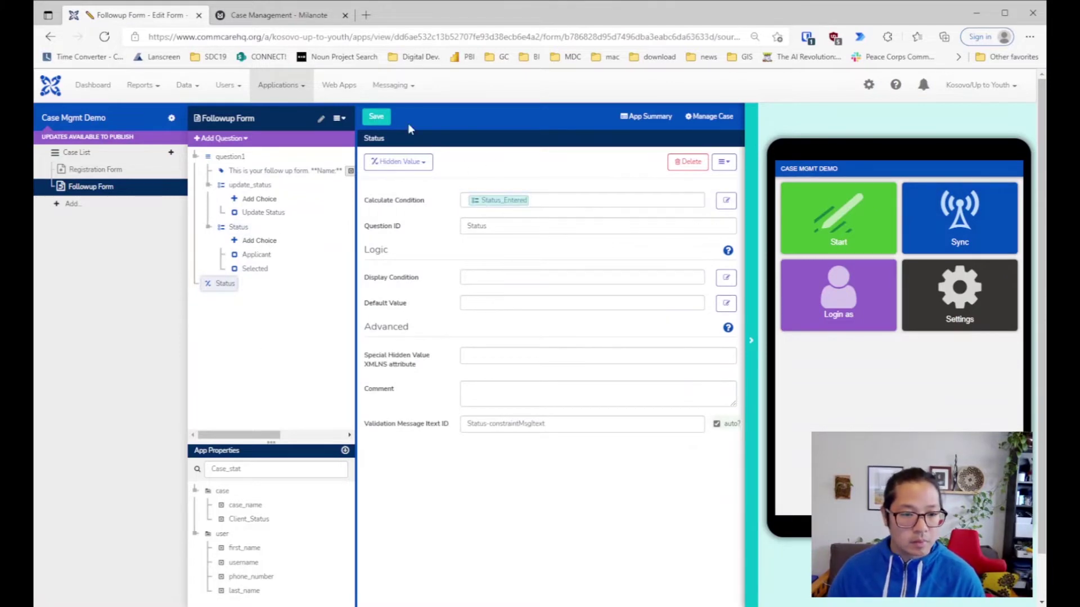
Step: Set the default value of the Status checkbox question to the Client_Status case property
left_click(239, 226)
left_click_drag(249, 518, 495, 366)
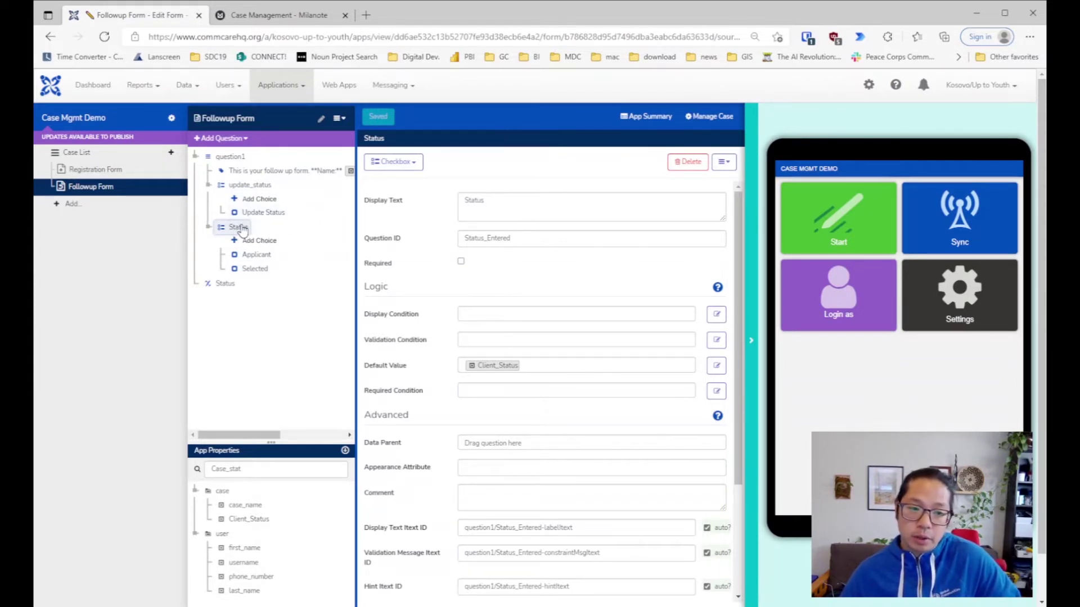
Step: Compare the Followup Form's status questions with the connection between Follow up form and Case Property on the Milanote board
left_click(278, 15)
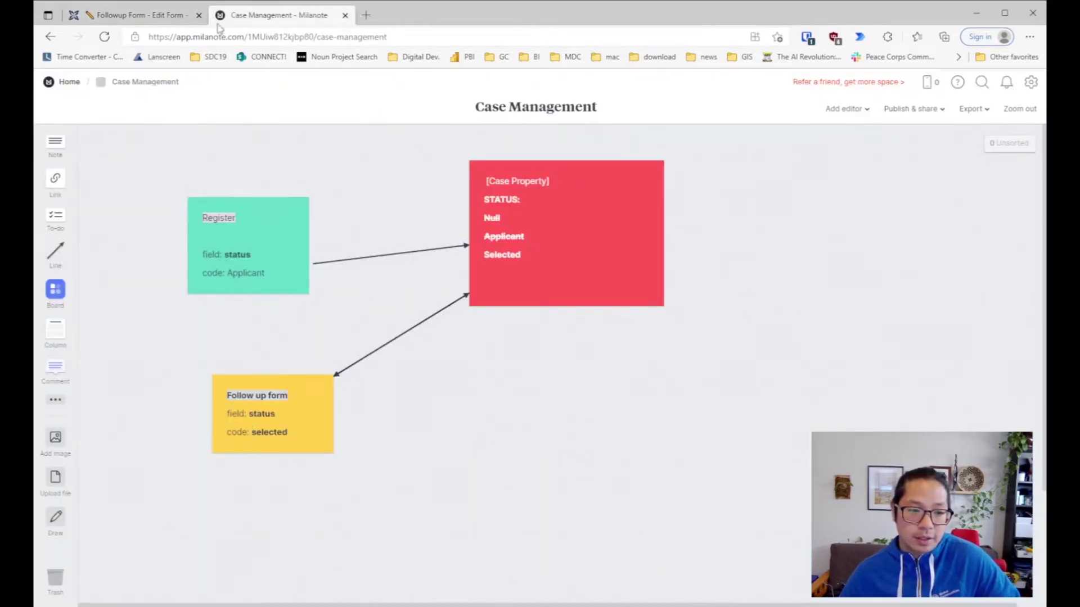
left_click(141, 16)
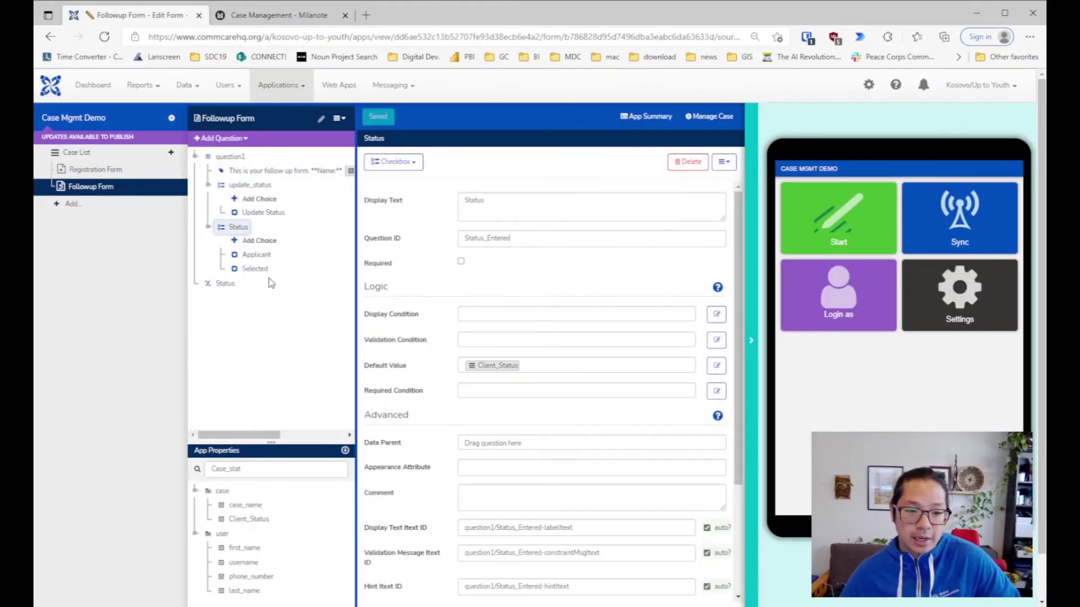
left_click(316, 18)
left_click_drag(358, 382, 602, 270)
left_click(605, 344)
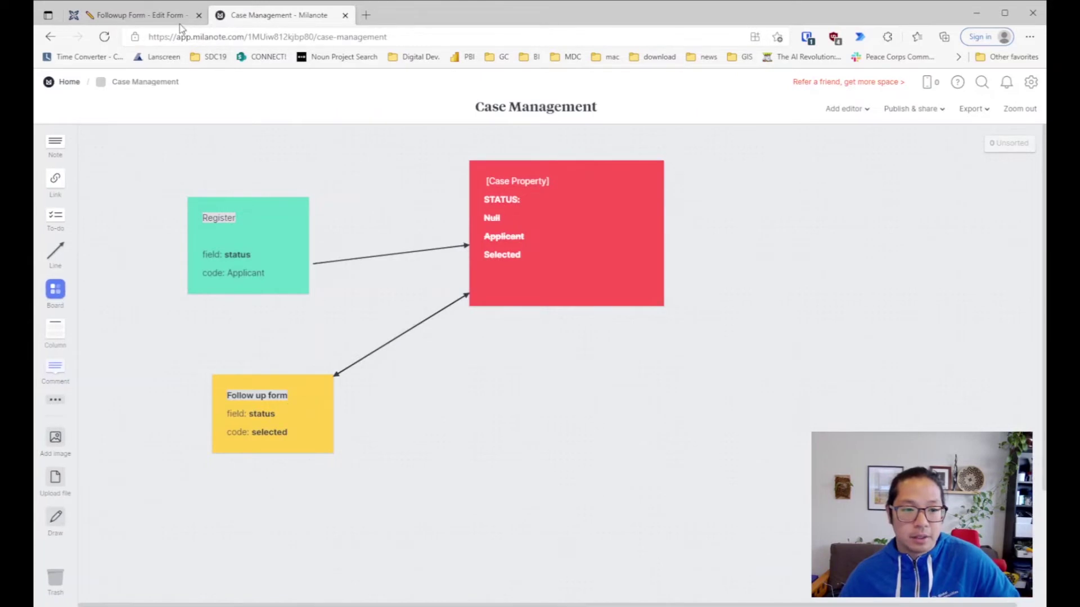
Step: Switch back to CommCare HQ and open the Followup Form's case management settings
left_click(179, 23)
mouse_move(180, 194)
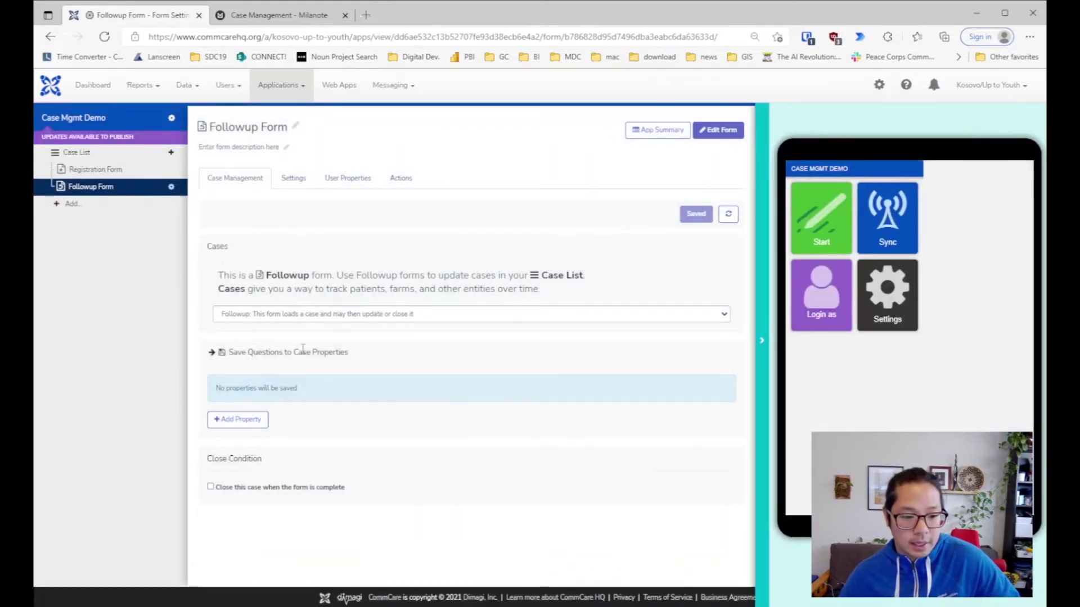
Step: Add a case property mapping in the Followup Form that saves the hidden Status question to Client_Status
left_click(255, 420)
left_click(366, 408)
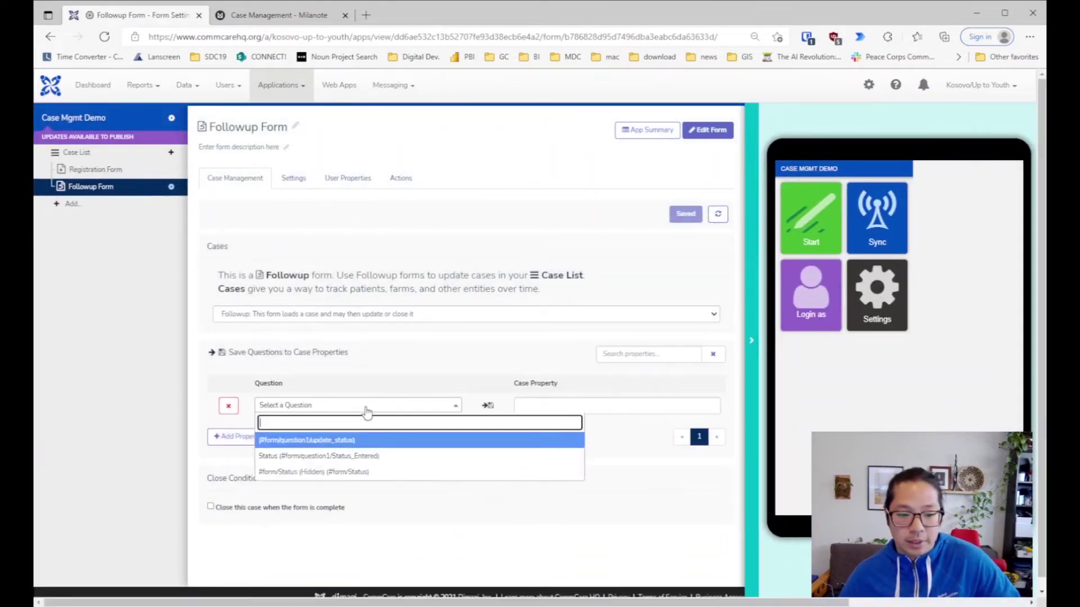
left_click(361, 474)
left_click(548, 406)
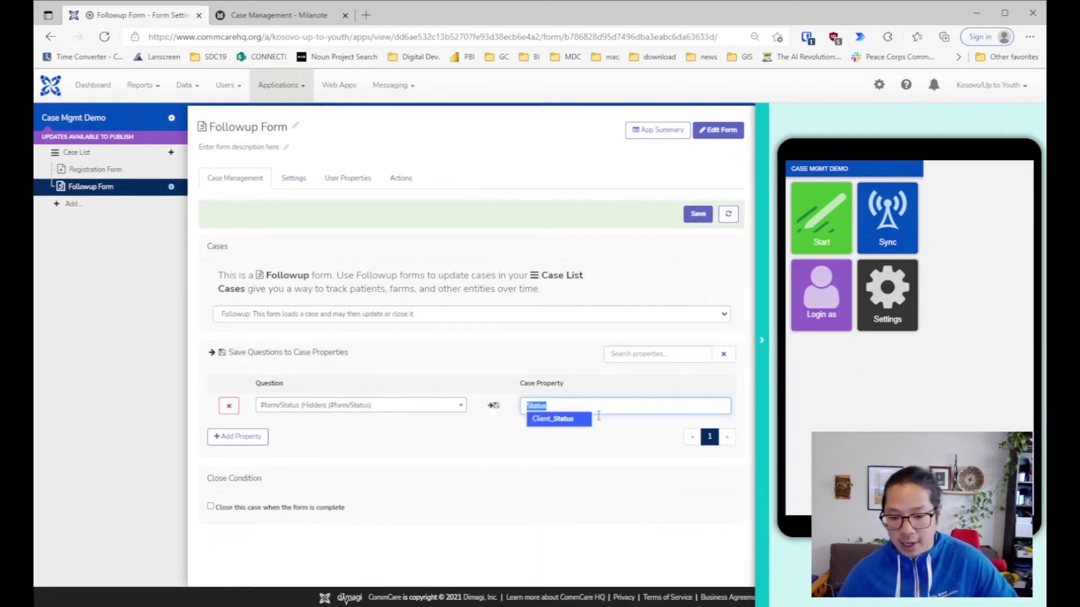
left_click(583, 425)
Step: Switch to the Milanote board and rename the STATUS heading on the Case Property card to "Client_Status:"
left_click(301, 16)
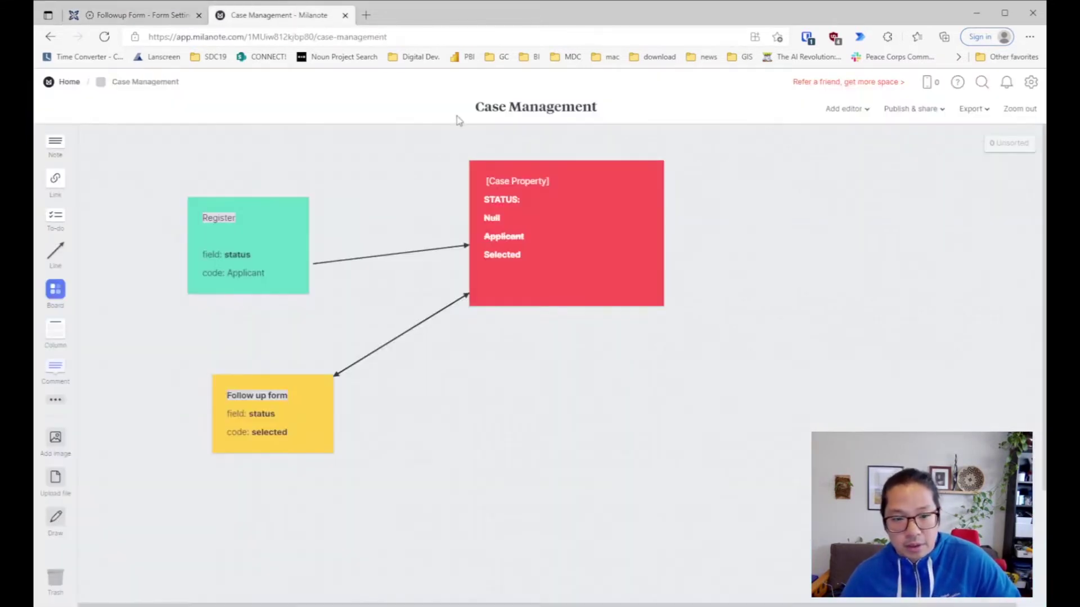
left_click(502, 185)
double_click(500, 200)
left_click(521, 199)
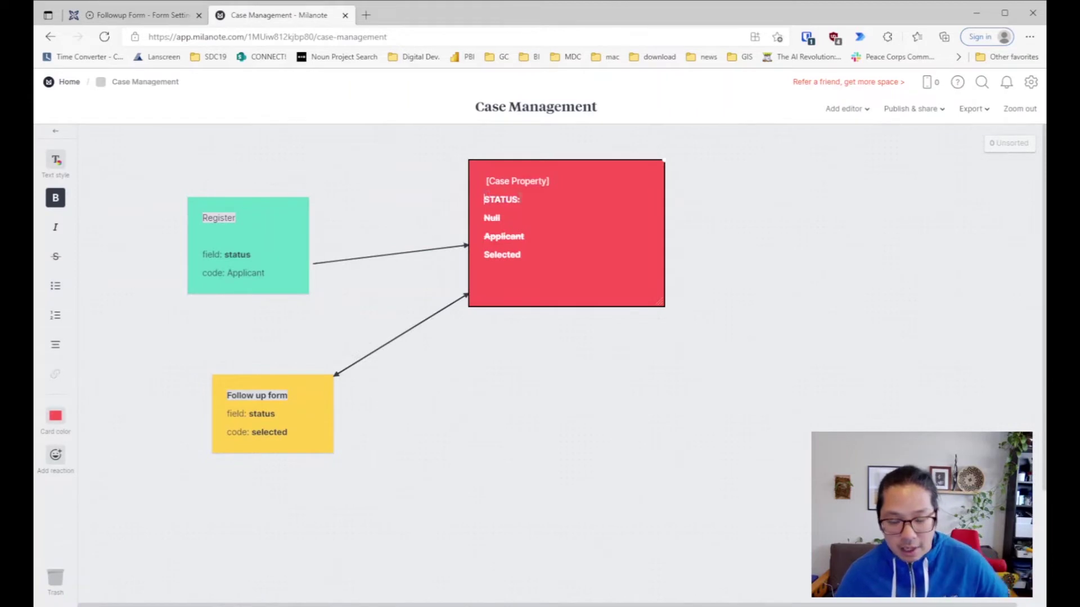
key("Home")
type("Client_")
key("Delete")
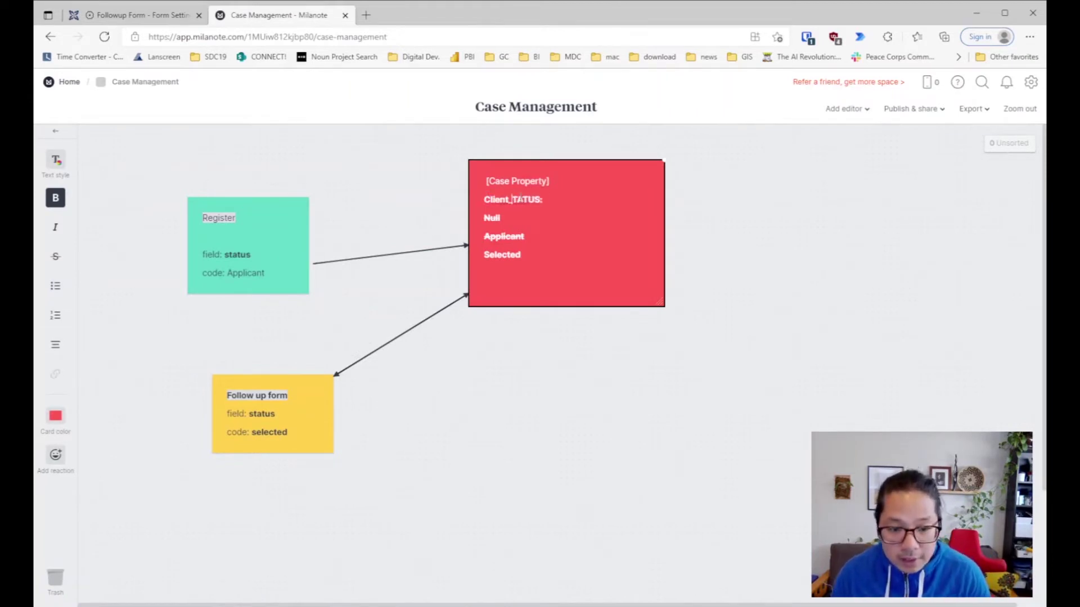
type("Status:")
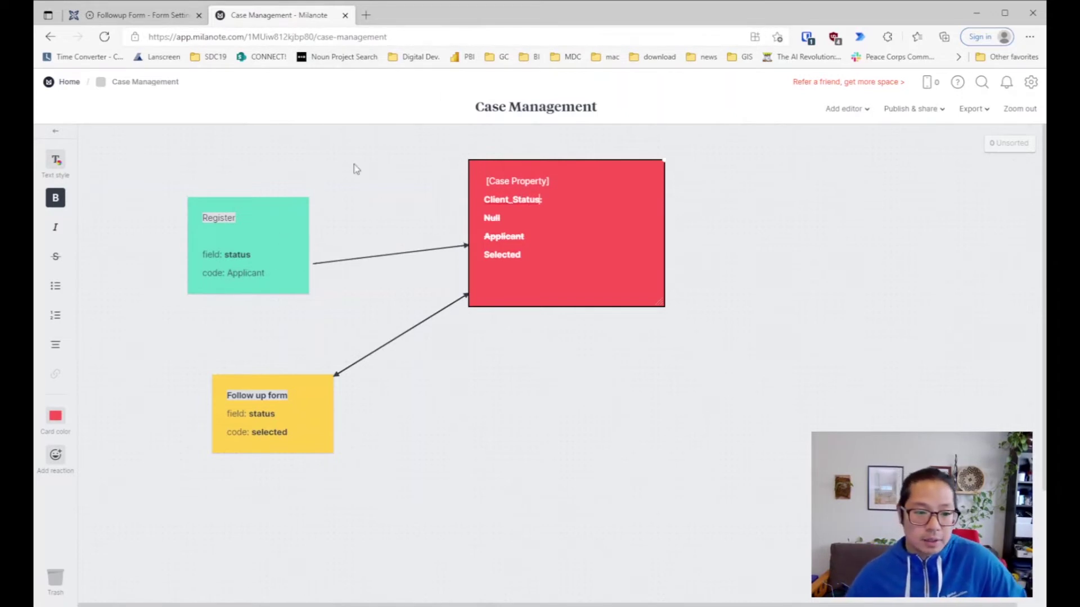
Step: Switch back to CommCare HQ, save the Followup Form's case settings, and open the Registration Form in the app preview
left_click(170, 21)
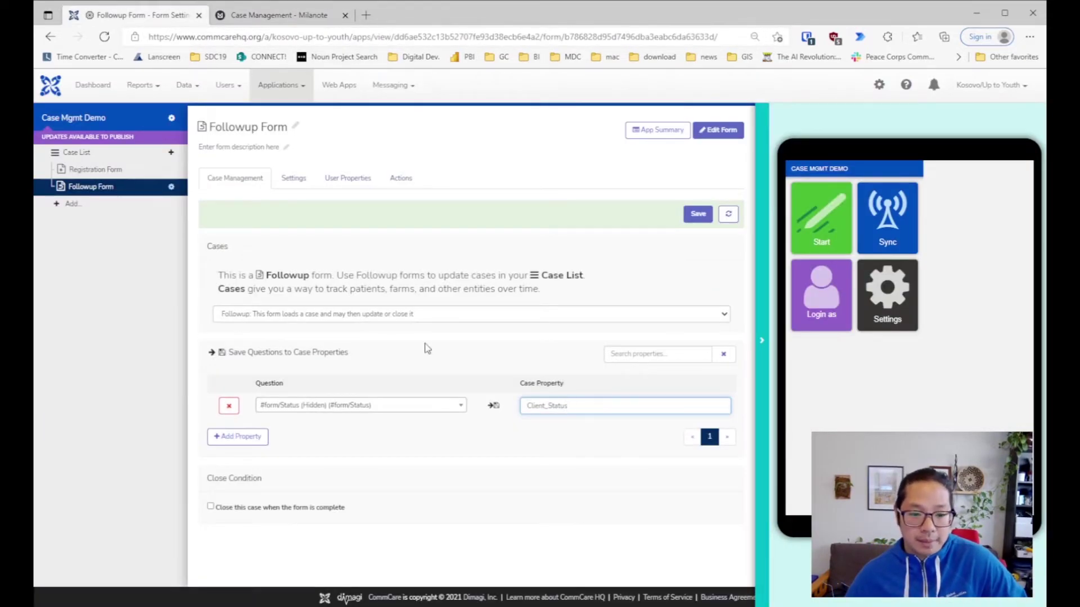
left_click(695, 213)
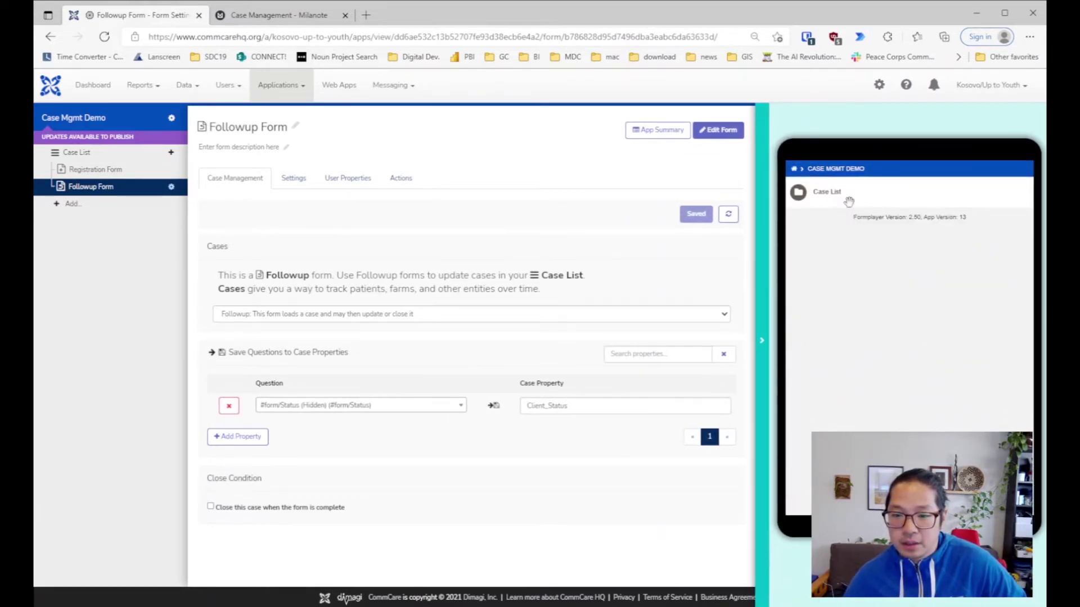
left_click(844, 198)
left_click(846, 191)
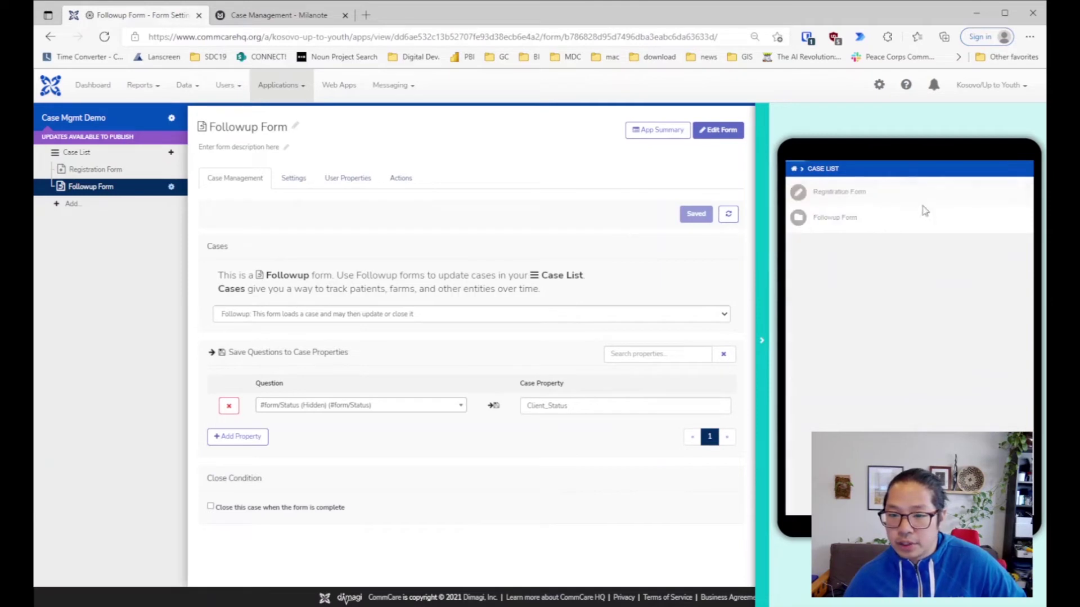
Step: Register a test client with a name, the date 12/06/2021 and the Applicant status, and submit the form
left_click(864, 277)
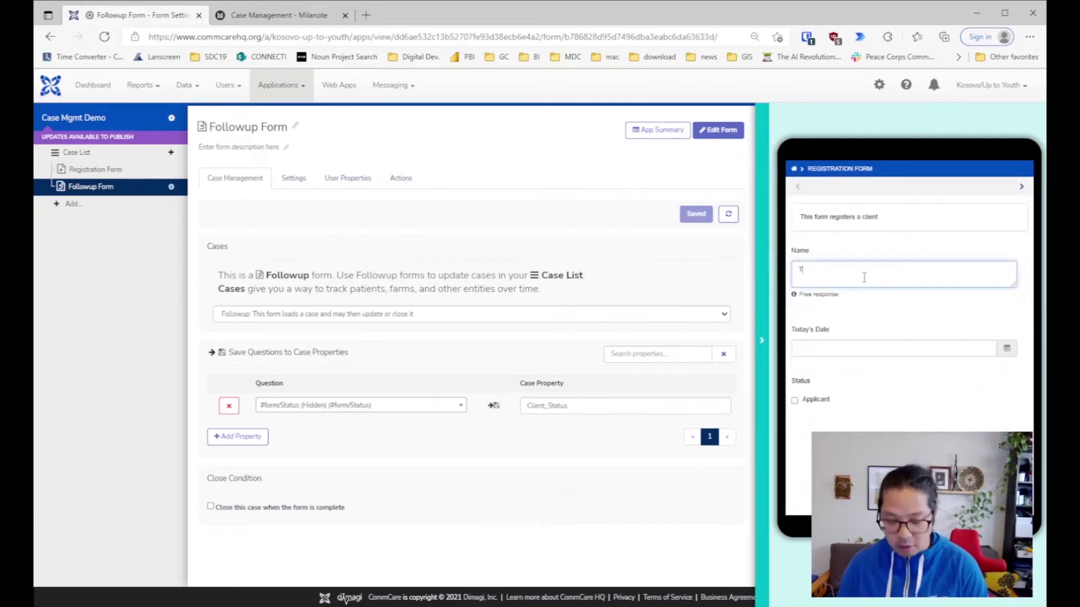
left_click(950, 348)
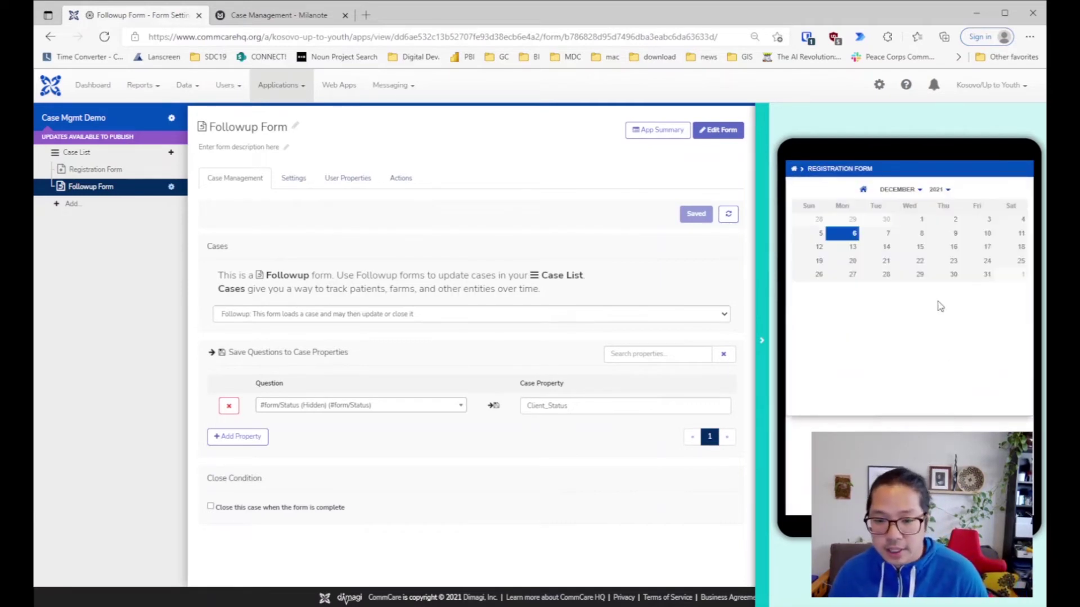
left_click(862, 239)
left_click(814, 412)
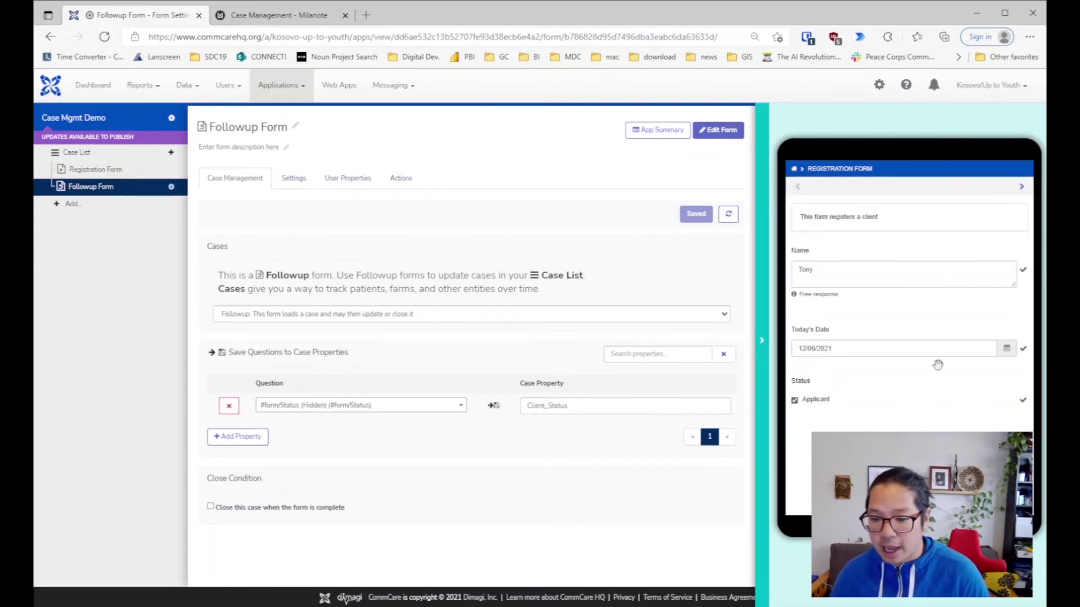
left_click(1021, 190)
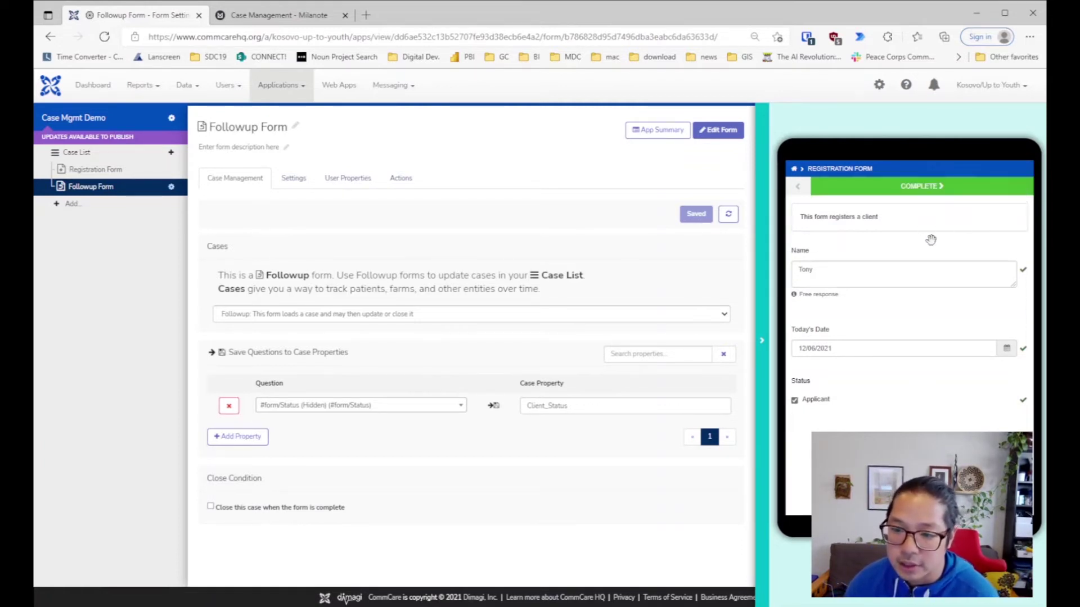
left_click(958, 192)
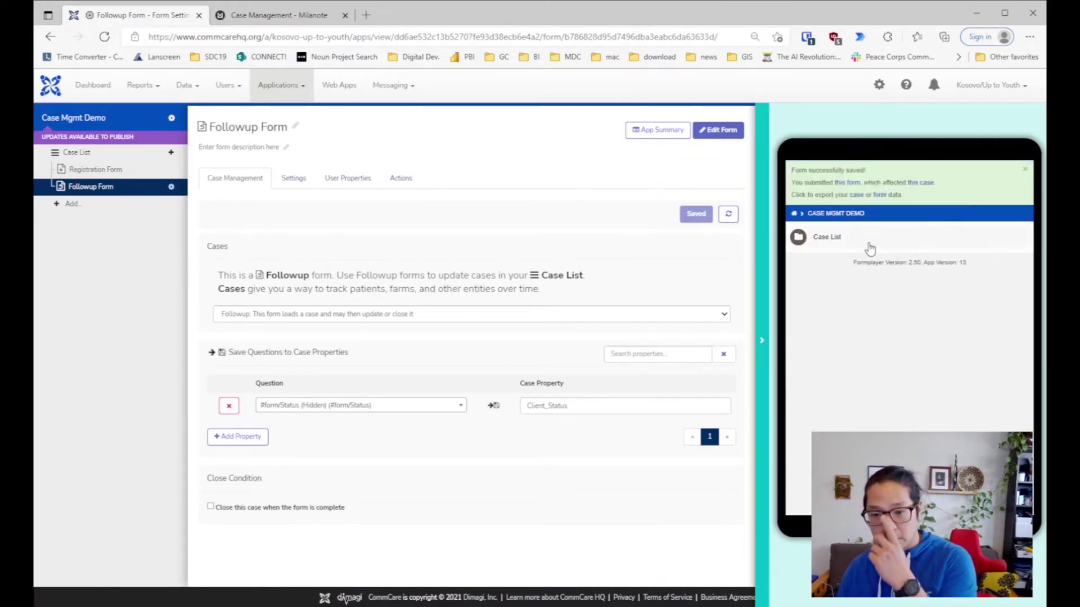
Step: Check the list of workers available for login in the app preview and sync the app from its home screen
left_click(797, 216)
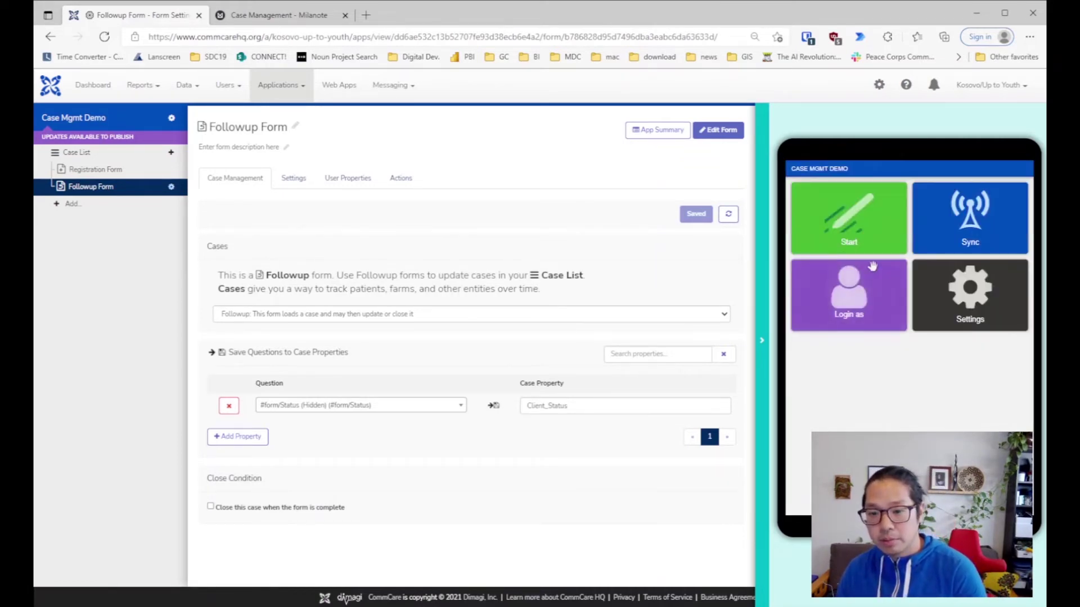
left_click(875, 283)
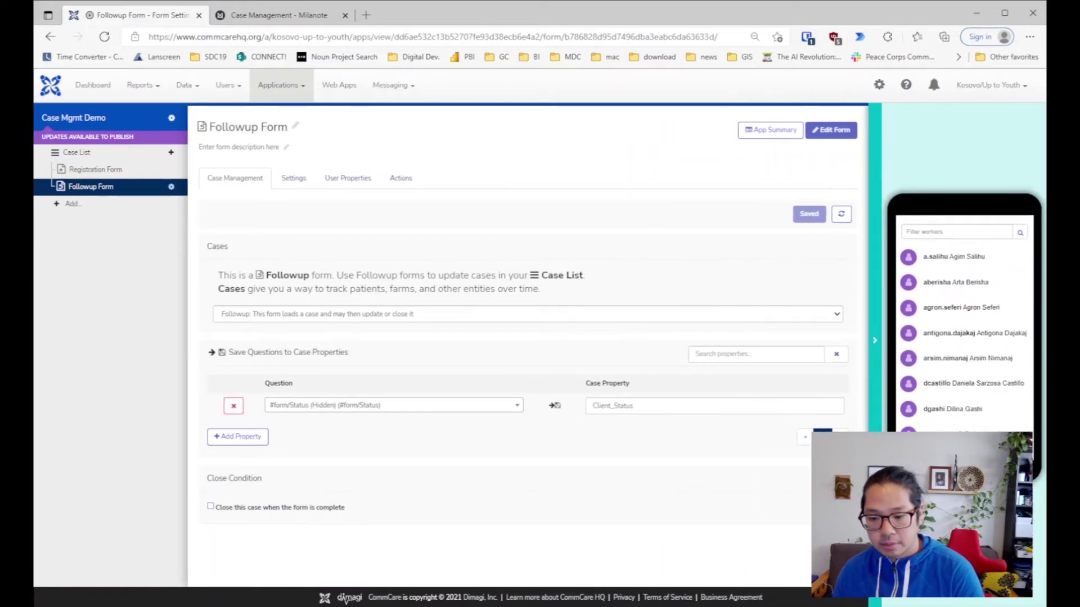
left_click(1004, 274)
left_click(1003, 312)
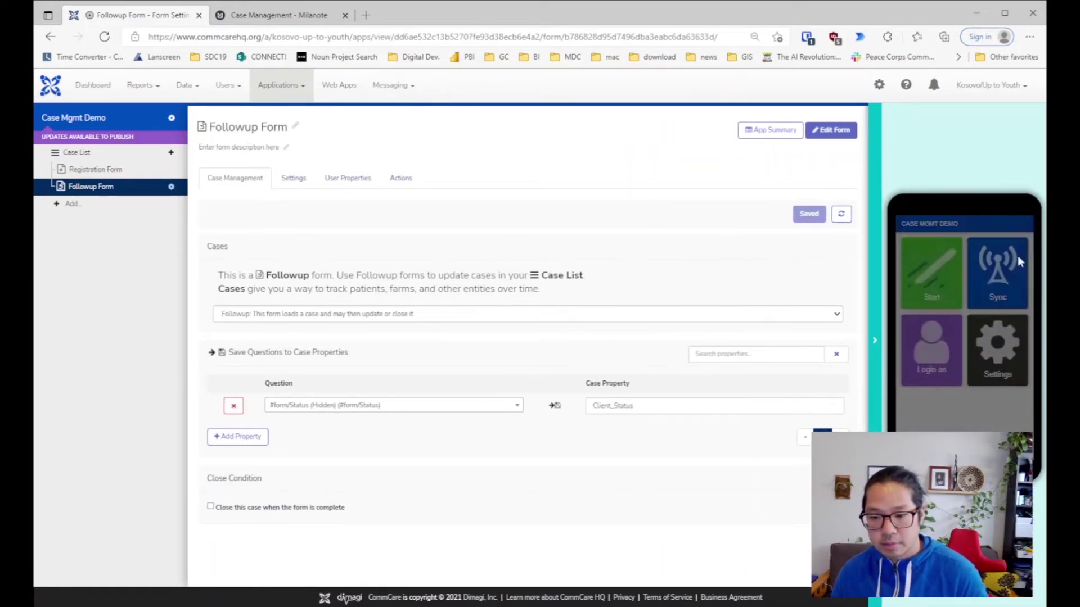
Step: Open the Followup Form's case list in the app preview and view the registered client's case details
left_click(931, 273)
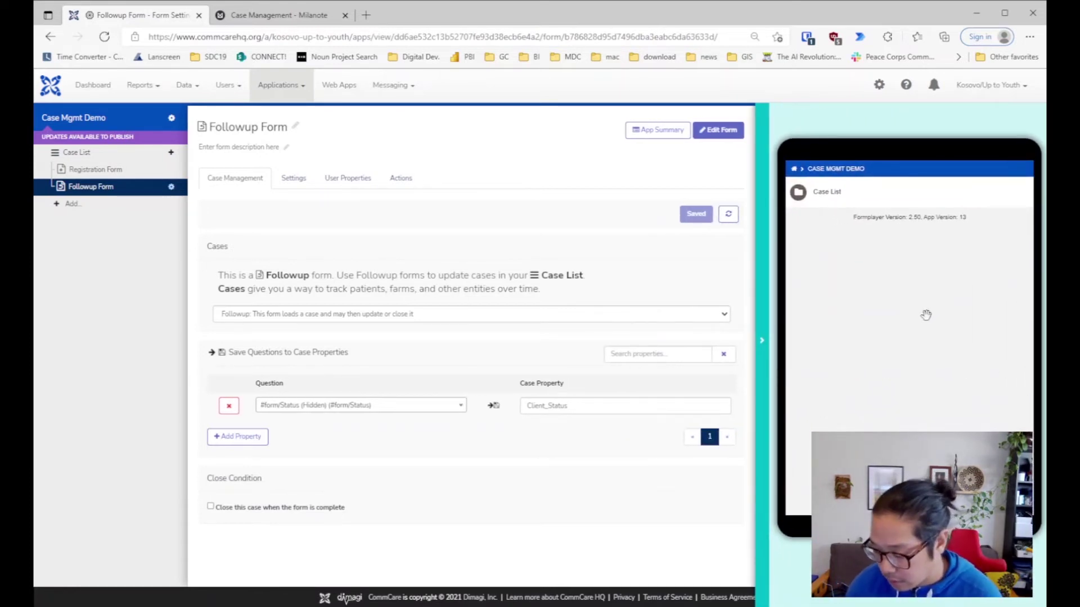
left_click(851, 193)
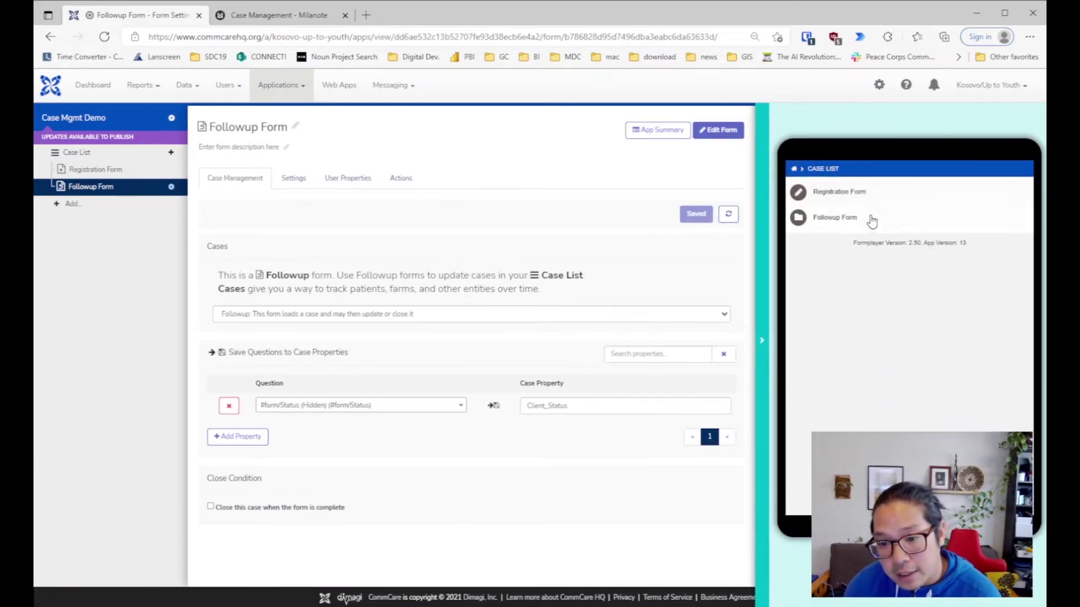
left_click(866, 219)
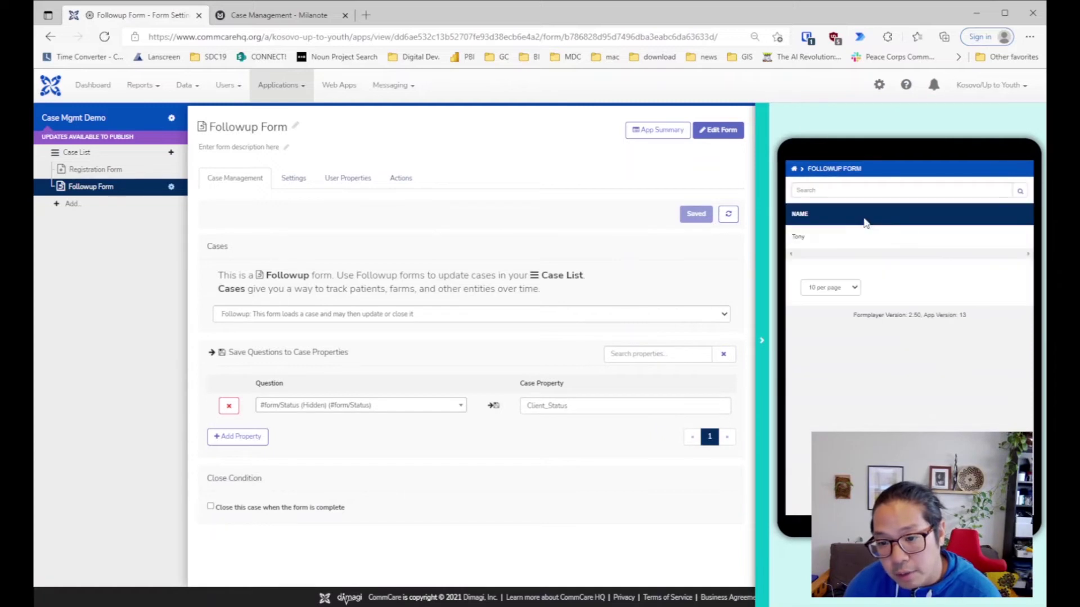
left_click(825, 236)
left_click(1009, 178)
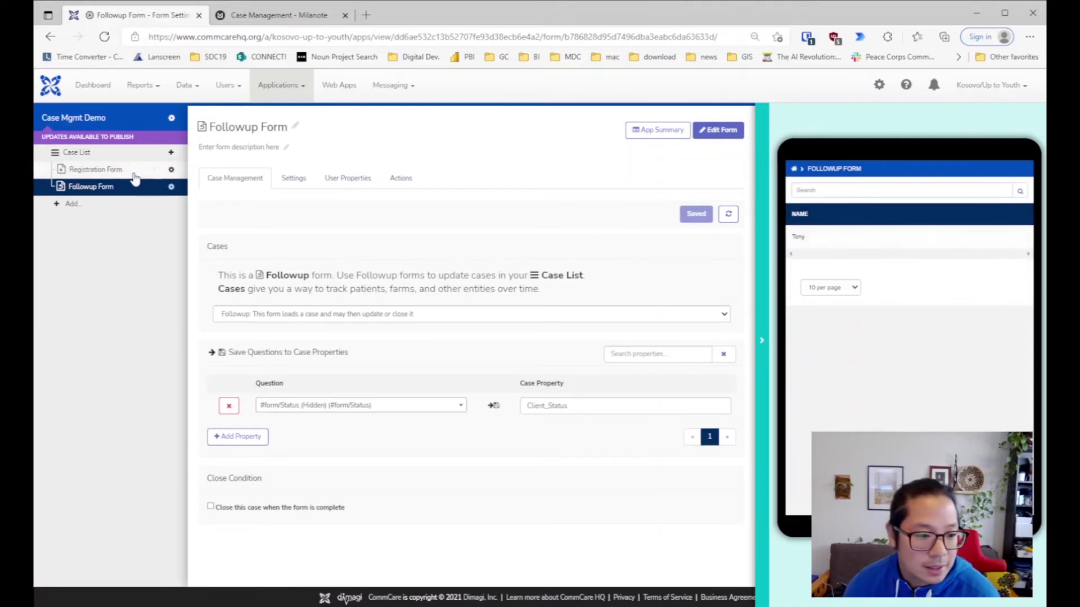
Step: Add the date-opened property to the display properties of the Case List menu
left_click(110, 154)
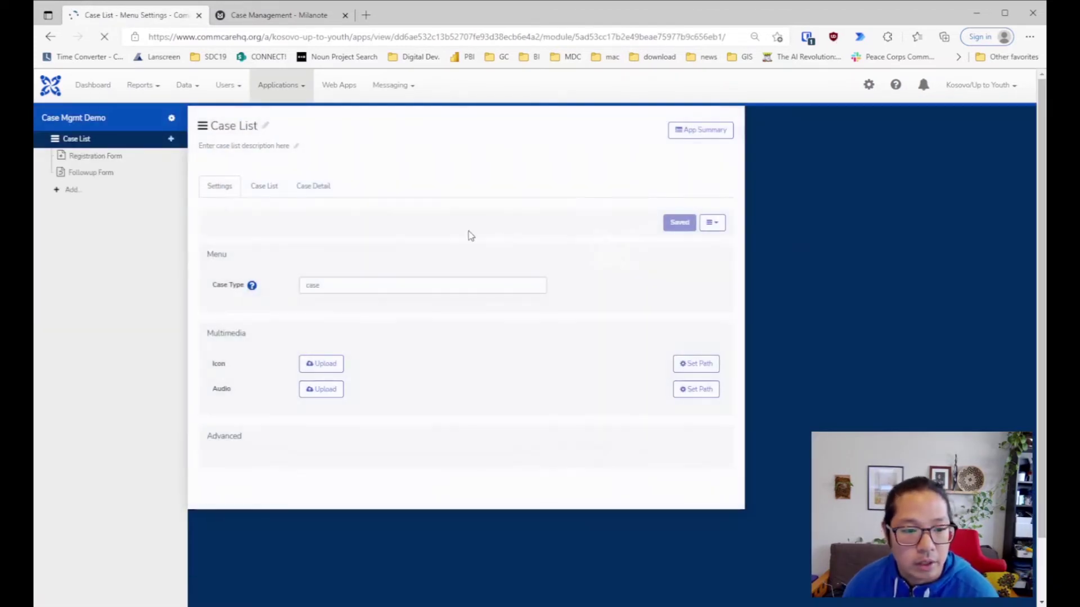
left_click(248, 186)
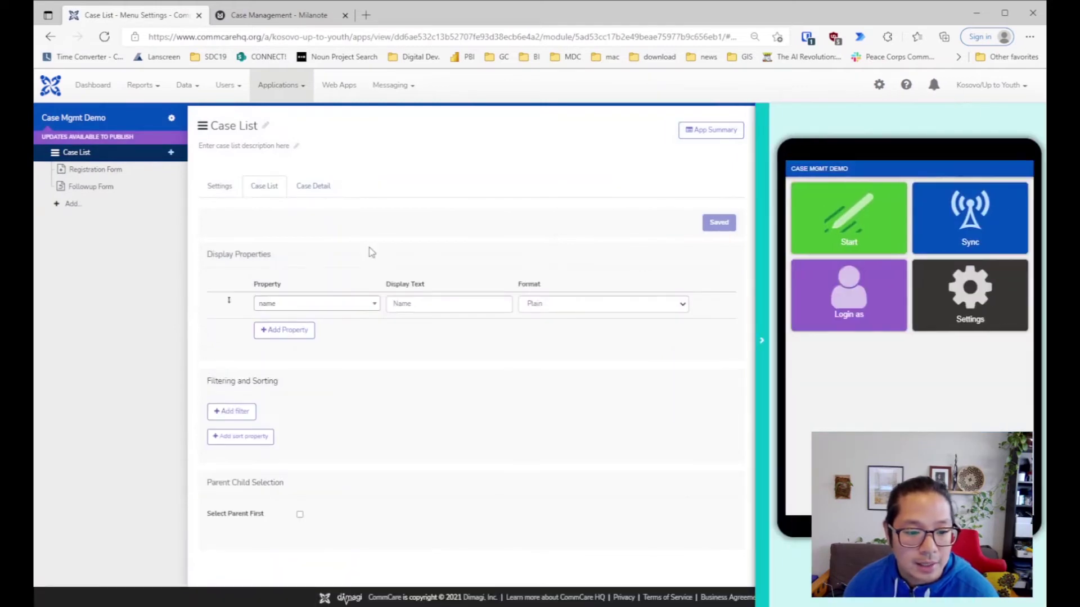
left_click(284, 330)
left_click(313, 330)
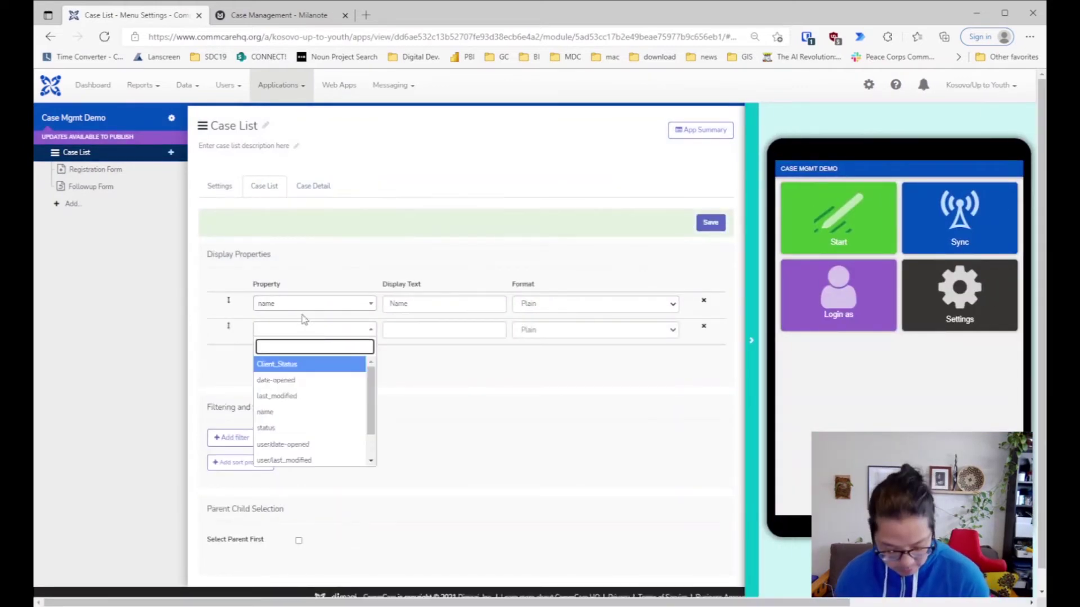
type("datye")
key("BackSpace")
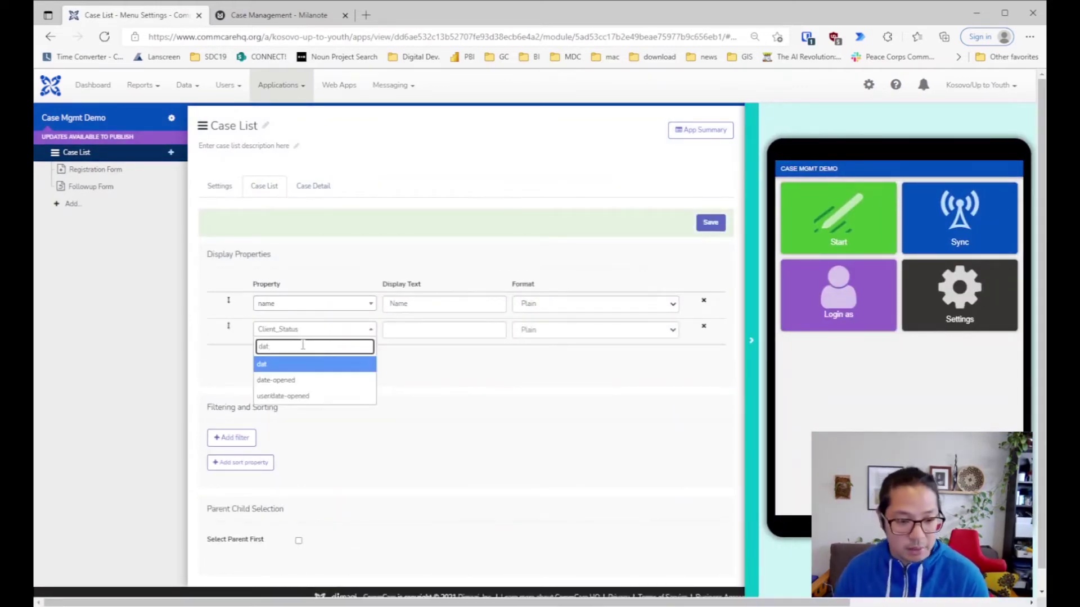
left_click(281, 380)
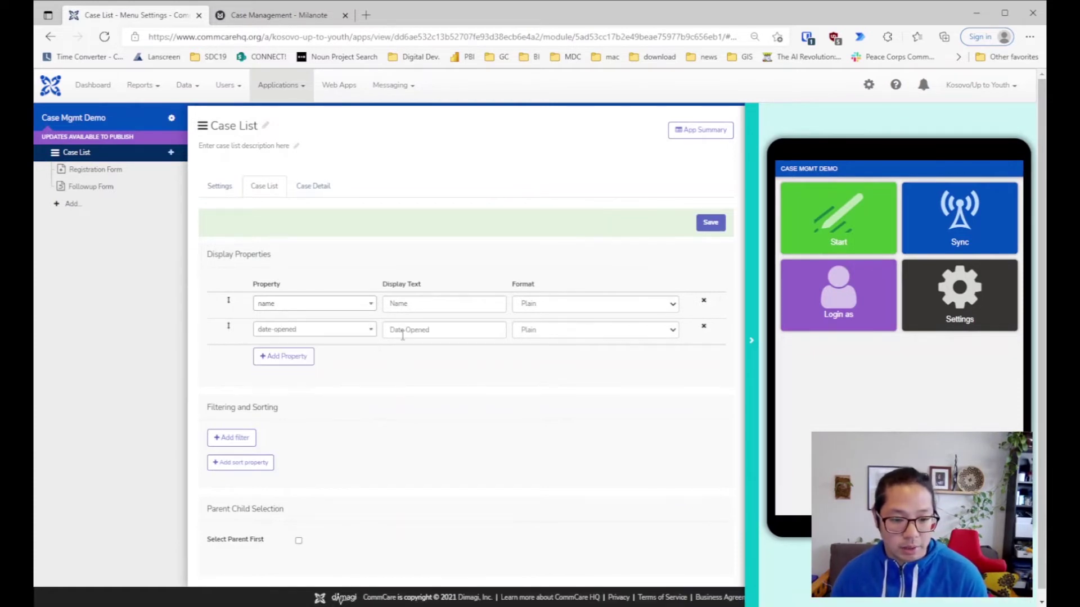
triple_click(407, 333)
Step: Add the Client_Status property to the case list's display properties and save the case list
left_click(304, 358)
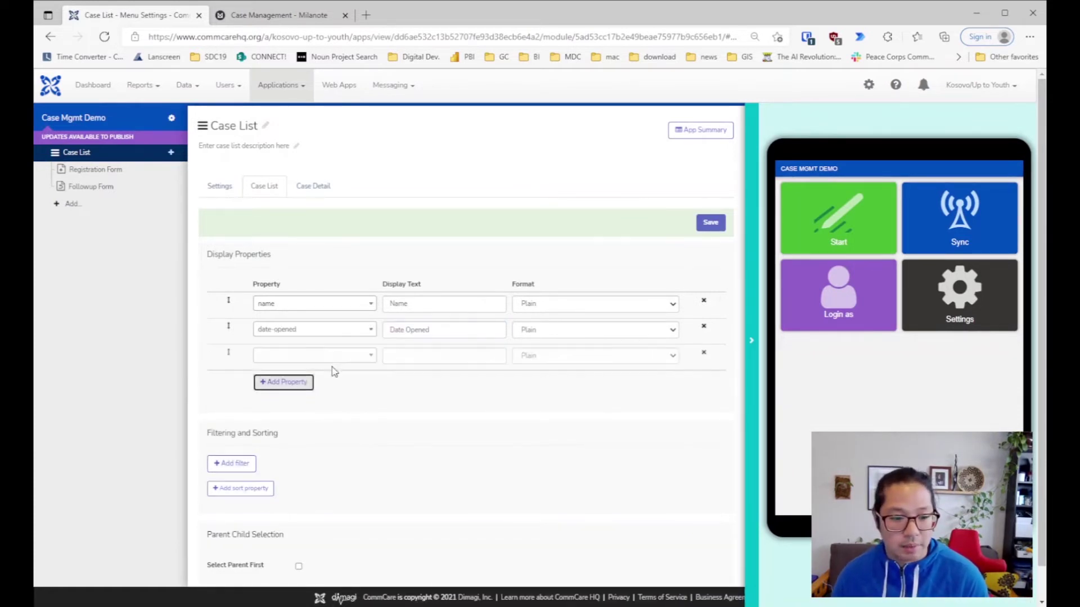
left_click(335, 355)
type("C")
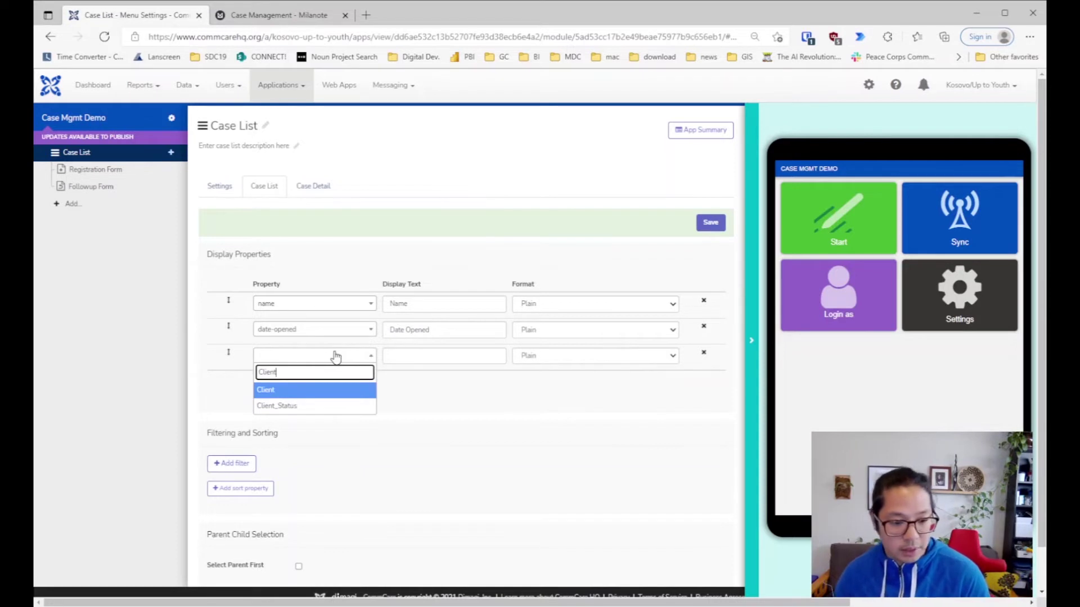
type("lient")
left_click(313, 406)
left_click(711, 224)
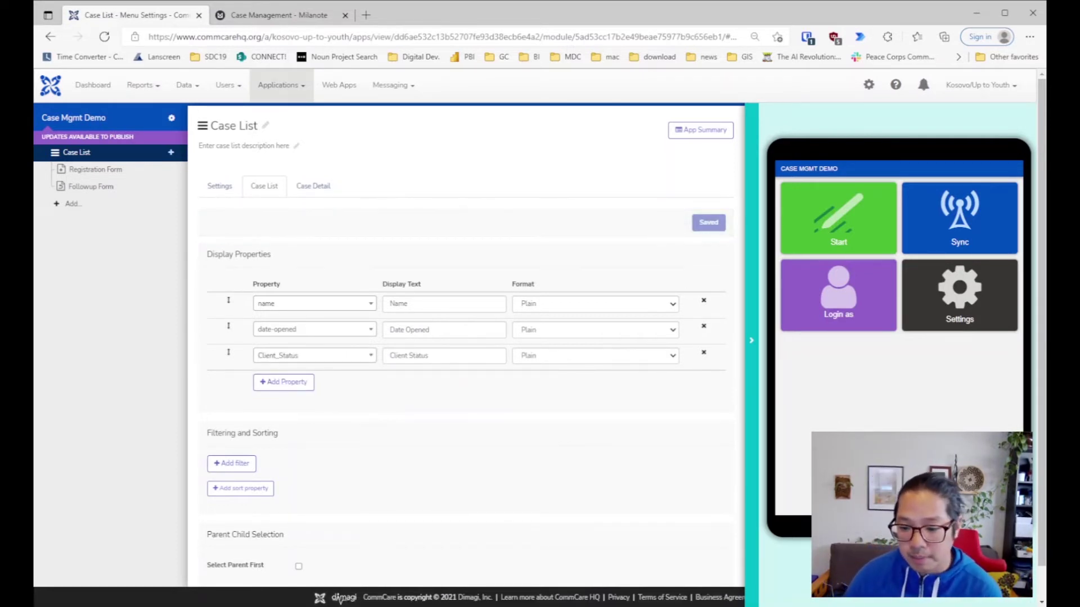
Step: Open the Followup Form for the registered client in the app preview to check the status questions
left_click(855, 203)
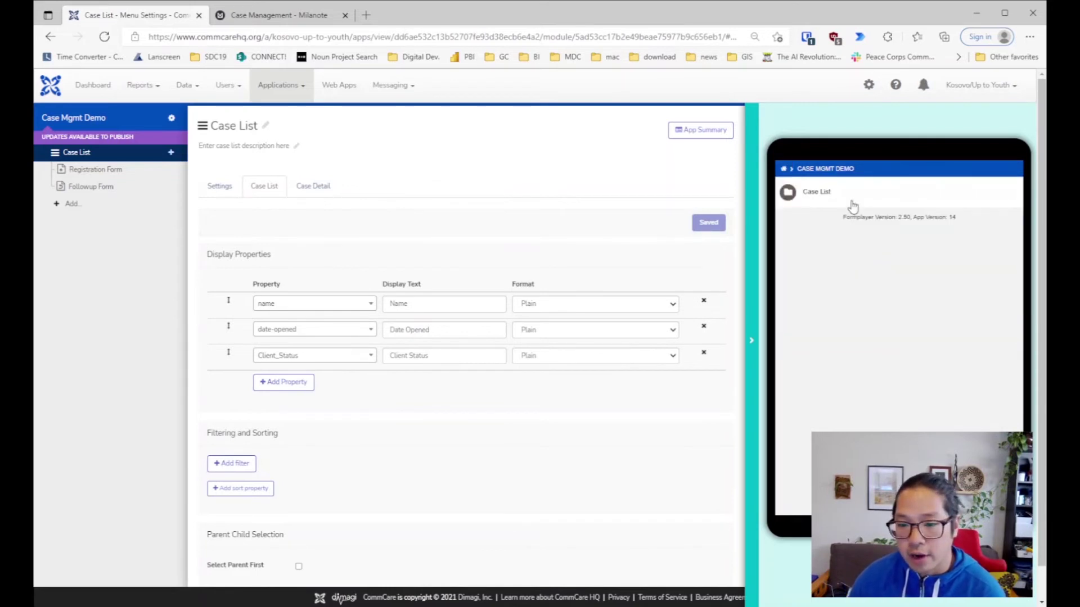
left_click(851, 202)
left_click(848, 215)
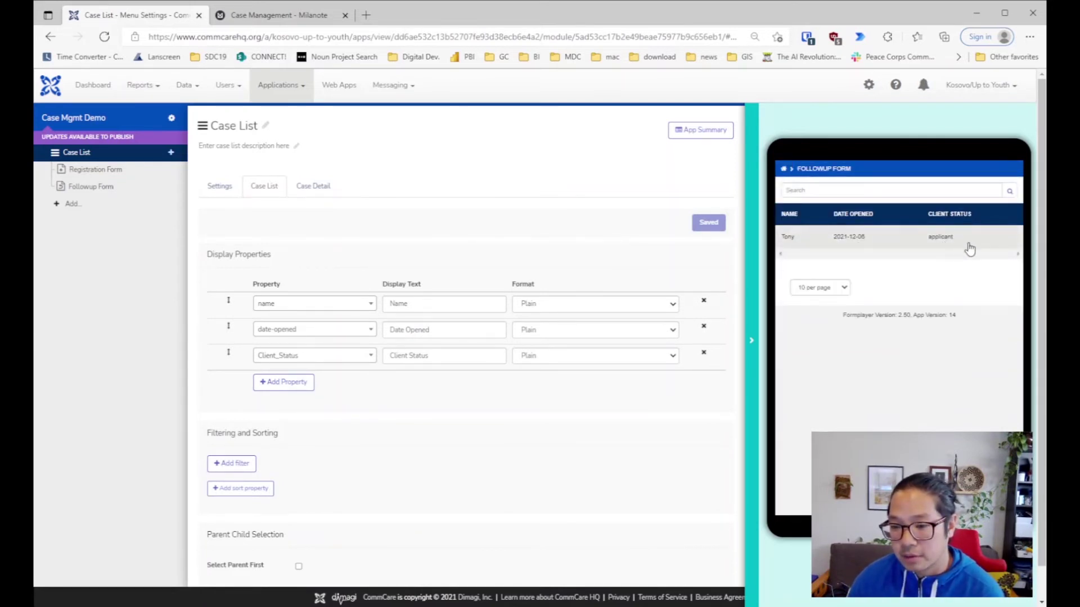
left_click(918, 245)
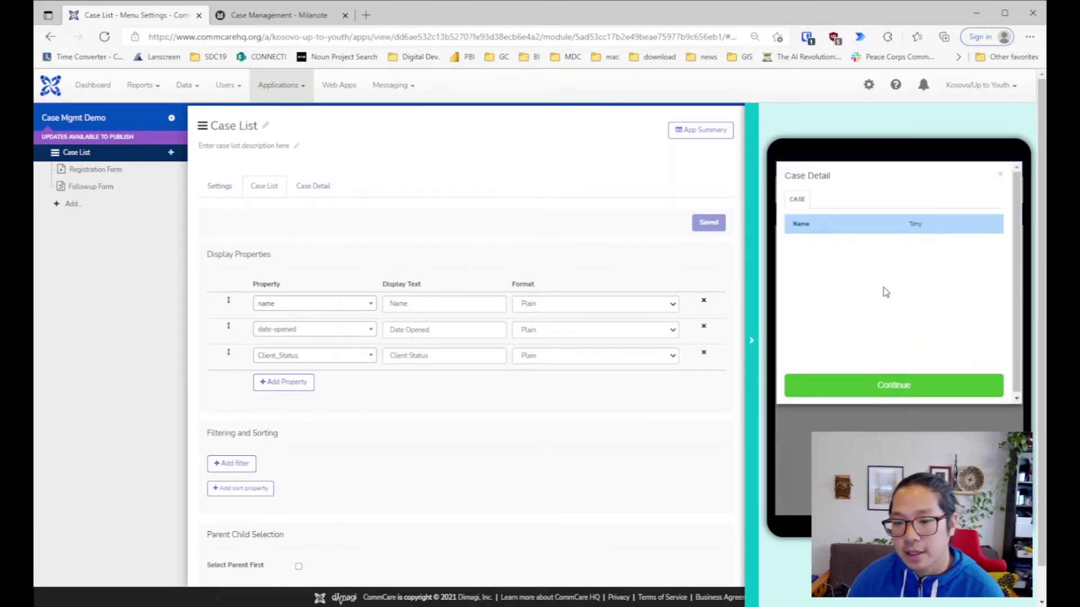
left_click(885, 380)
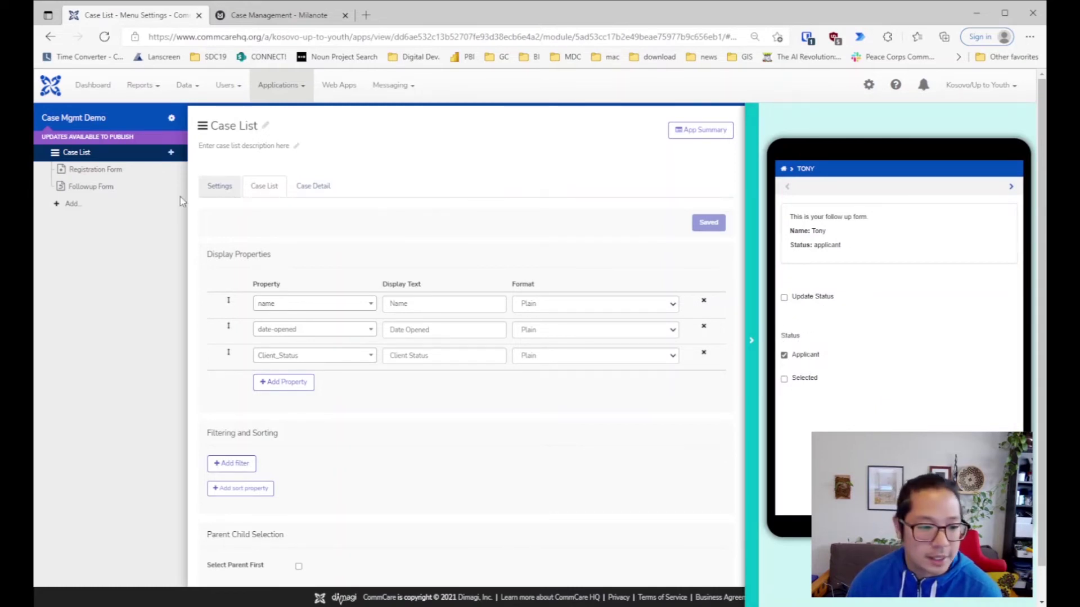
Step: In the Followup Form, display the Status question only when update_status has selected 'update_status', and save the form
left_click(100, 186)
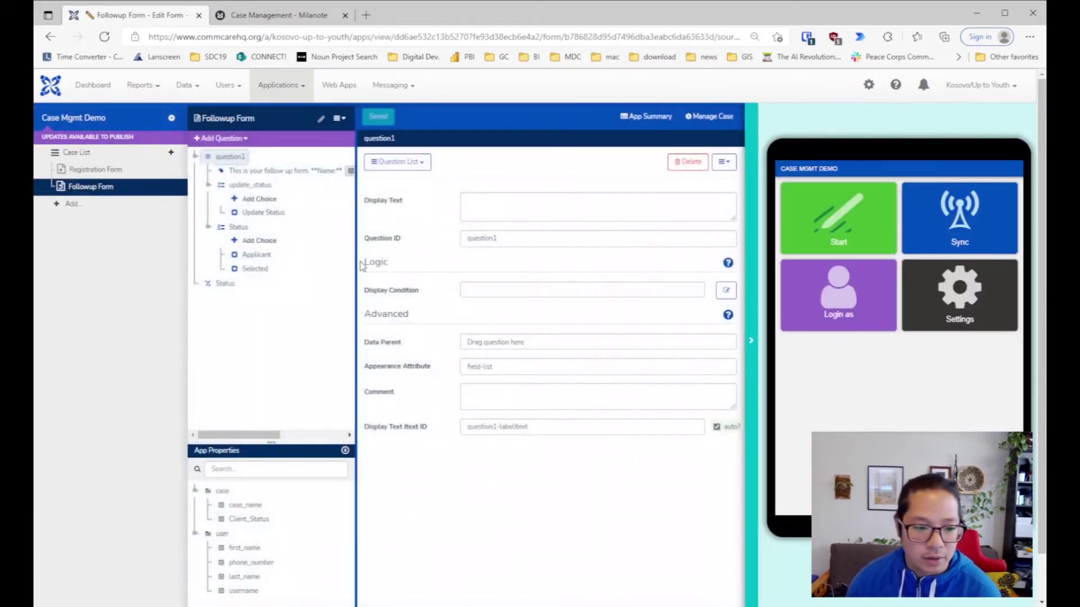
left_click(238, 227)
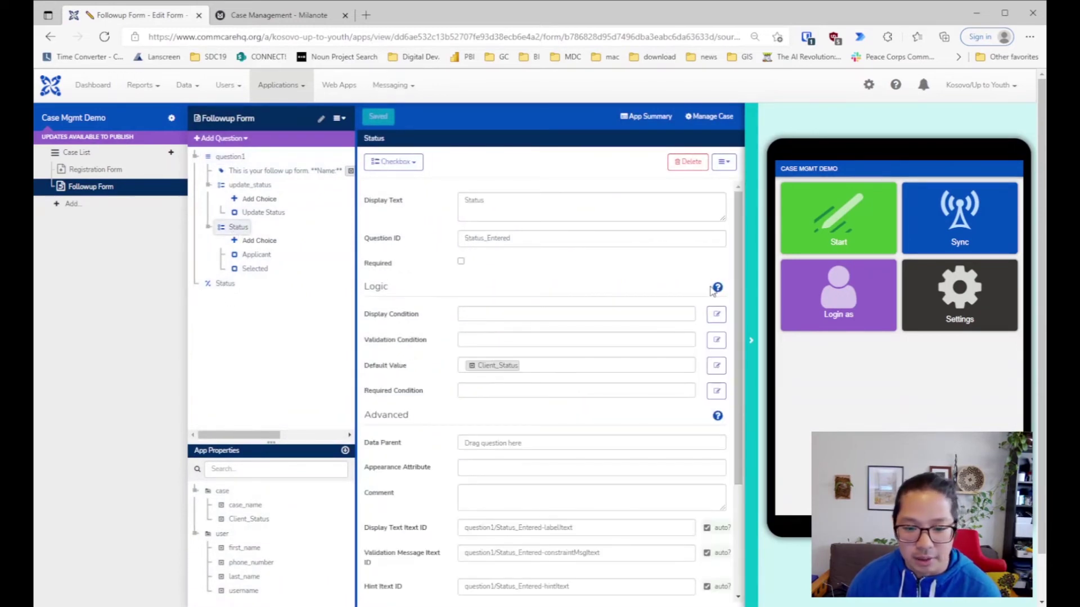
left_click(725, 311)
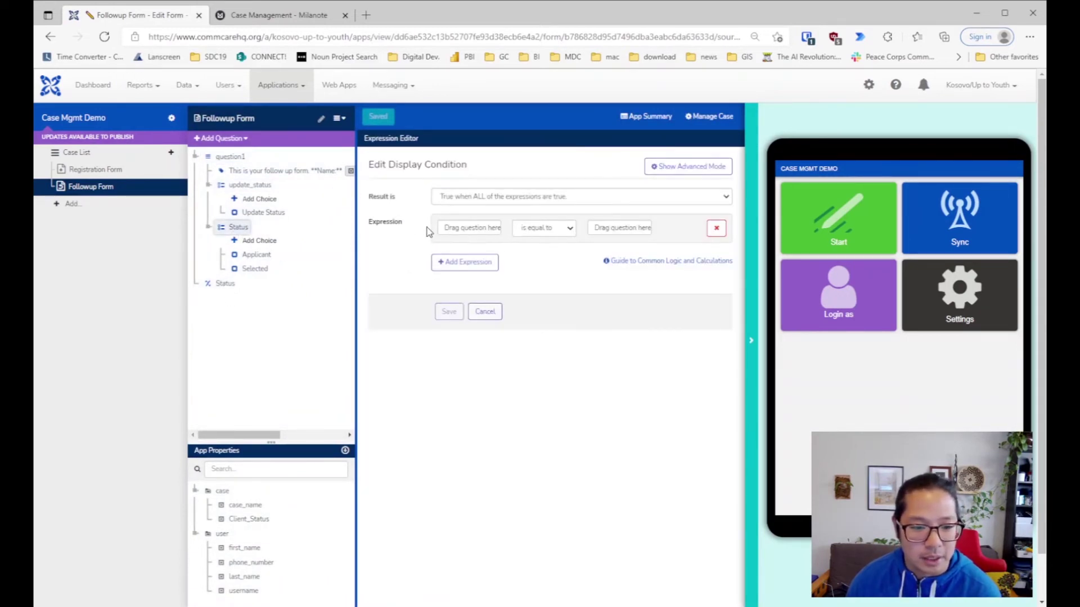
left_click_drag(250, 184, 471, 228)
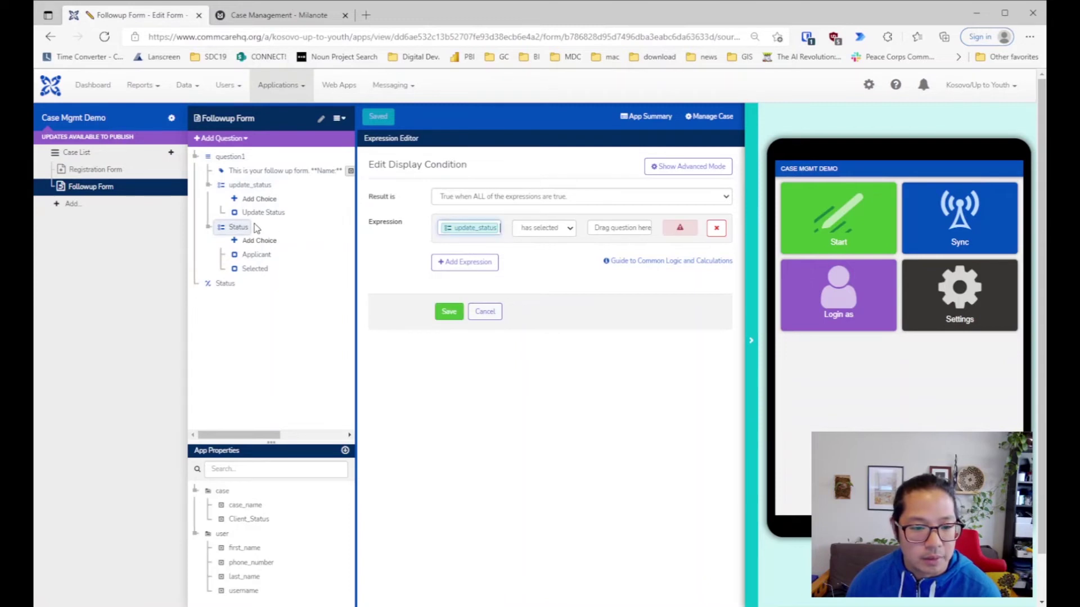
left_click(575, 242)
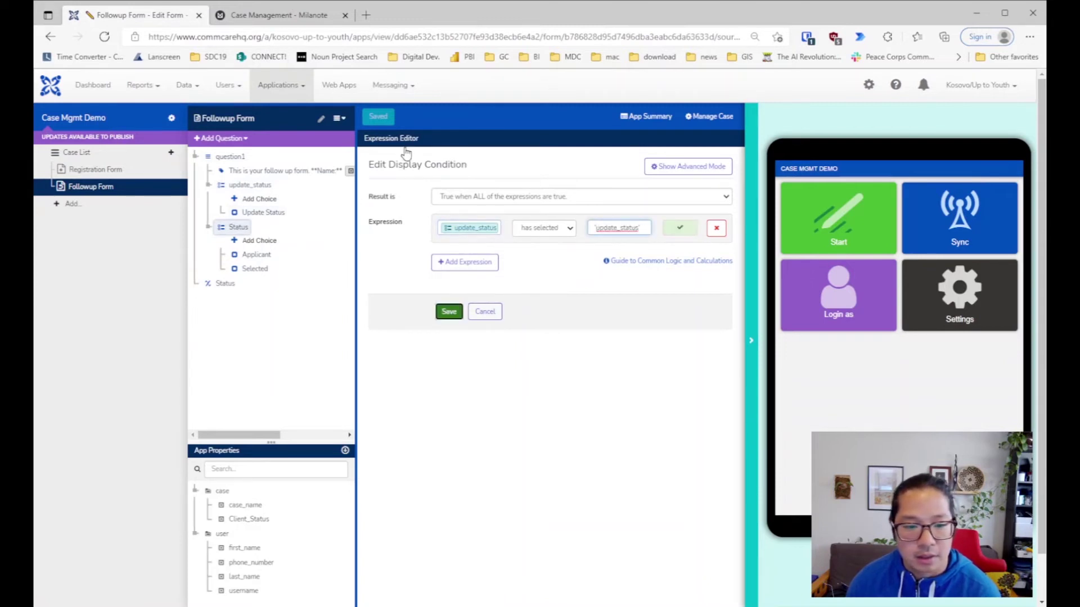
left_click(448, 311)
left_click(376, 119)
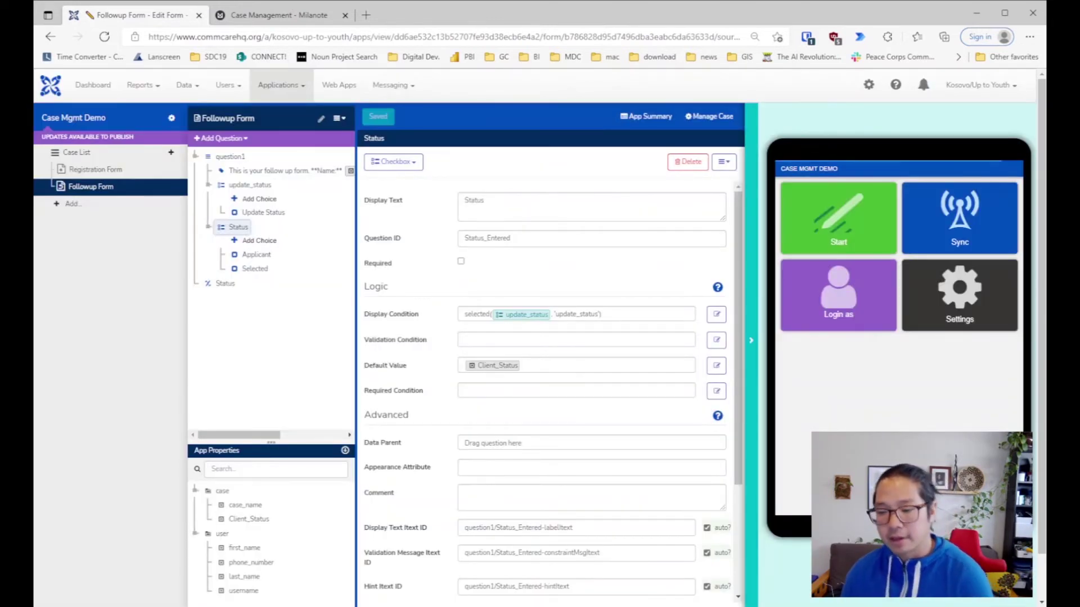
Step: Reopen the registered client's Followup Form in the app preview to test the Status question's display condition
left_click(865, 241)
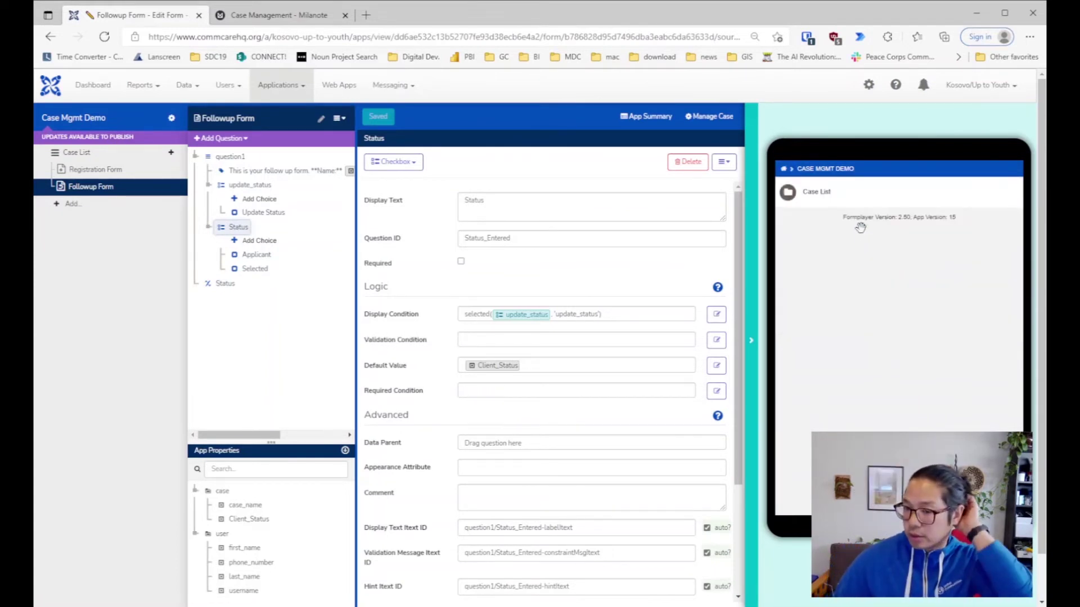
left_click(863, 197)
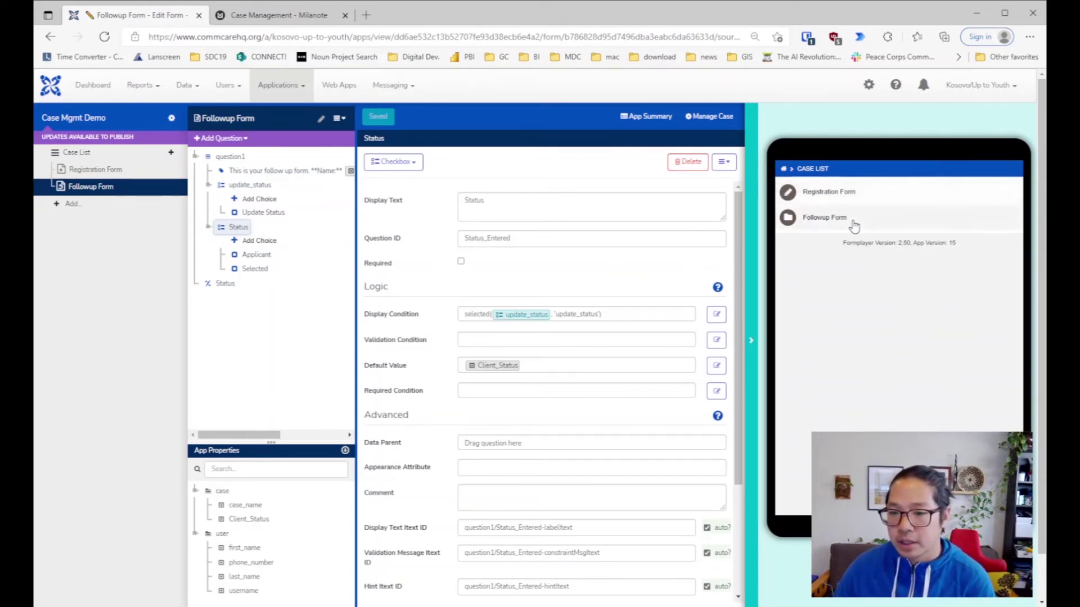
left_click(854, 225)
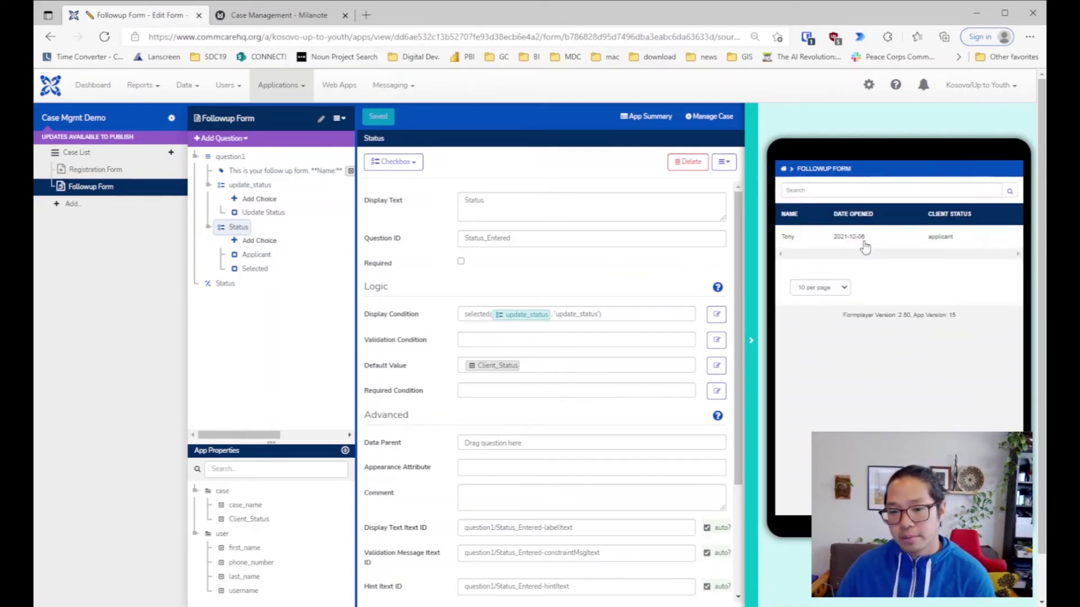
left_click(872, 241)
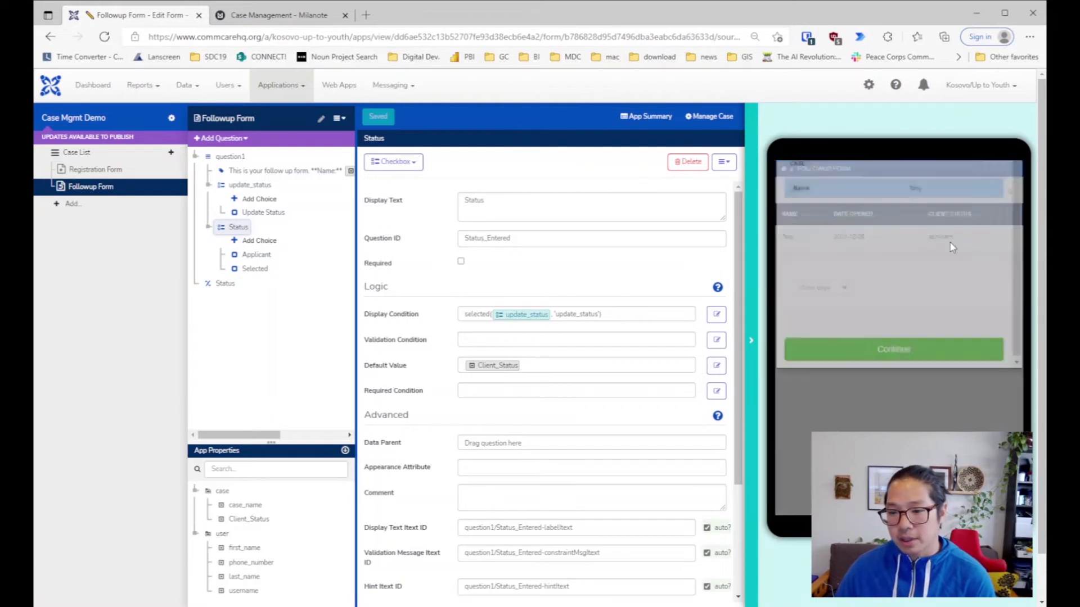
left_click(905, 384)
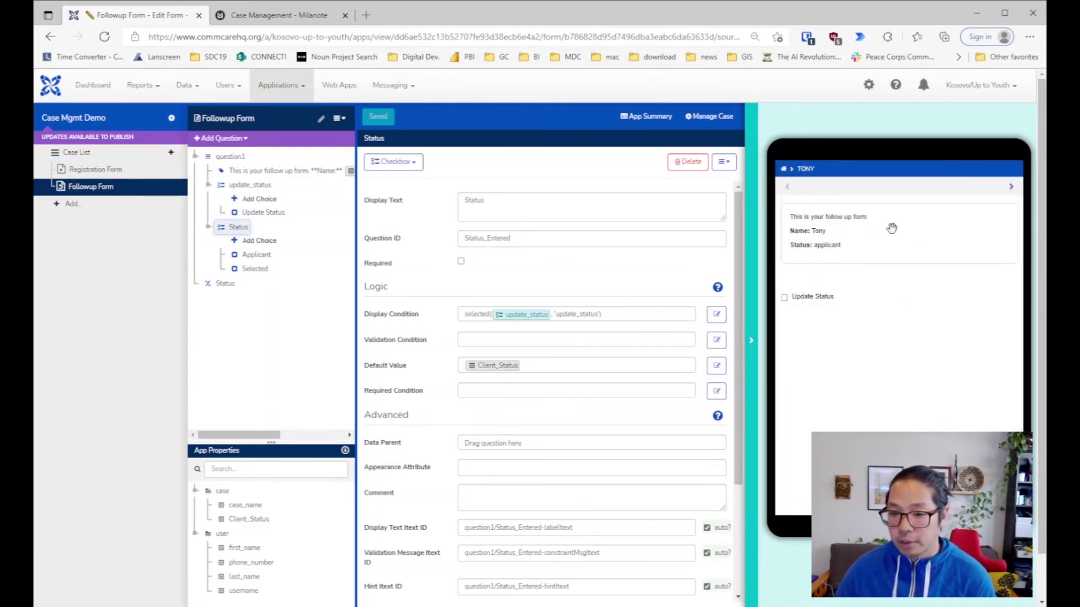
Step: In the form preview, check Update Status and change the client's status from Applicant to Selected
left_click(816, 308)
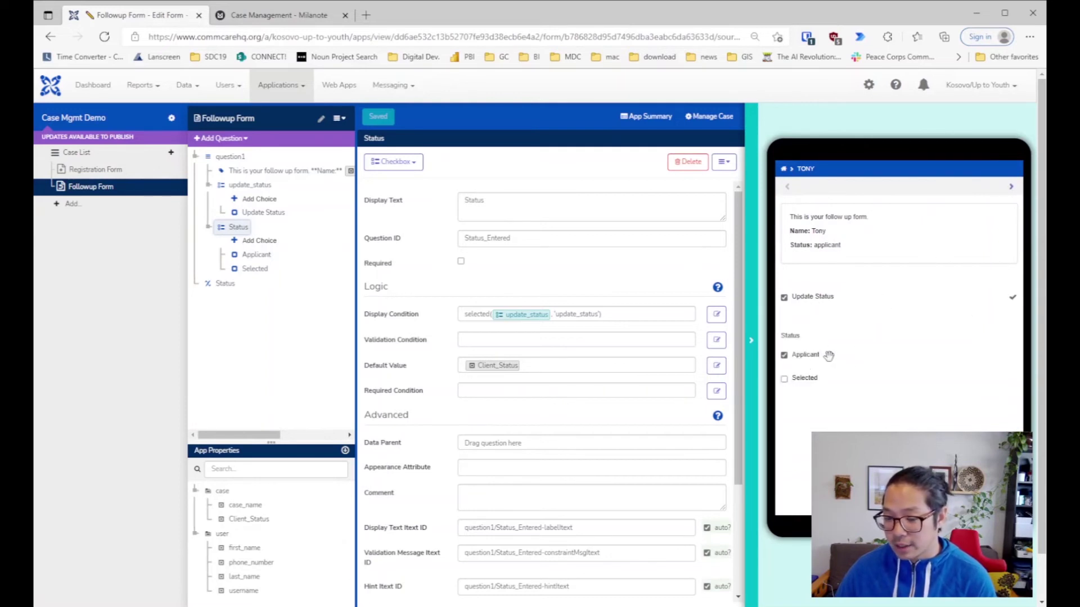
left_click(806, 378)
left_click(813, 359)
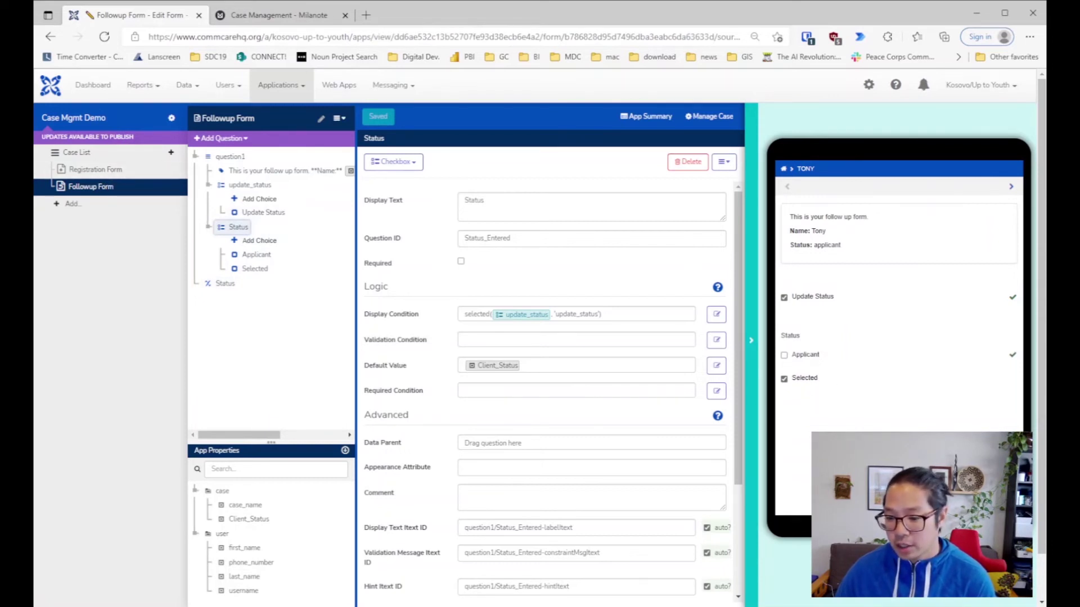
Step: Check the form's hidden Status value in the data preview, and leave only Selected chosen as the client's status
left_click(784, 505)
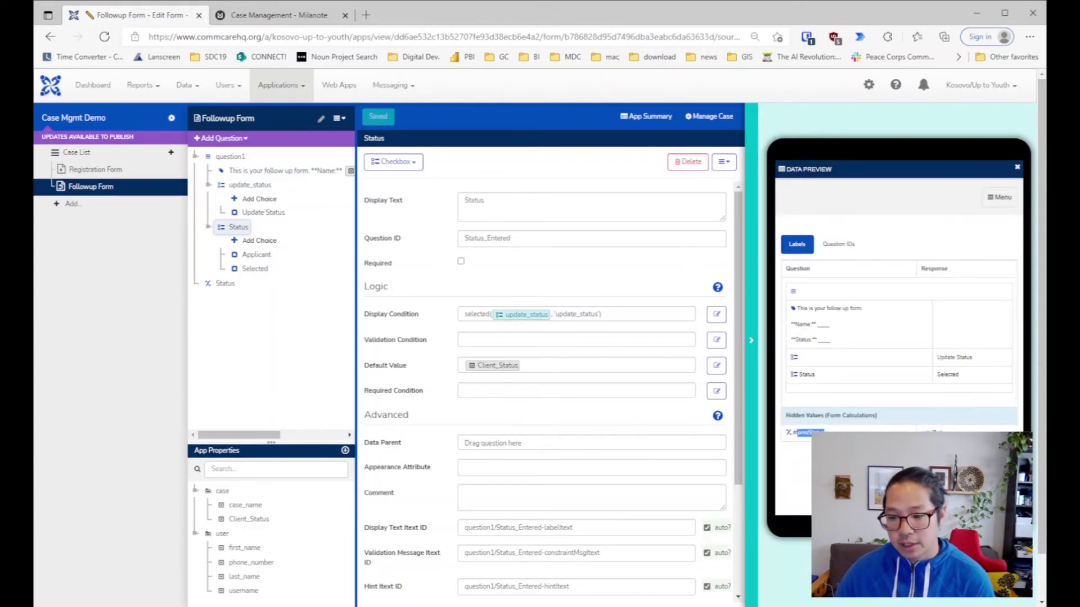
left_click(1019, 166)
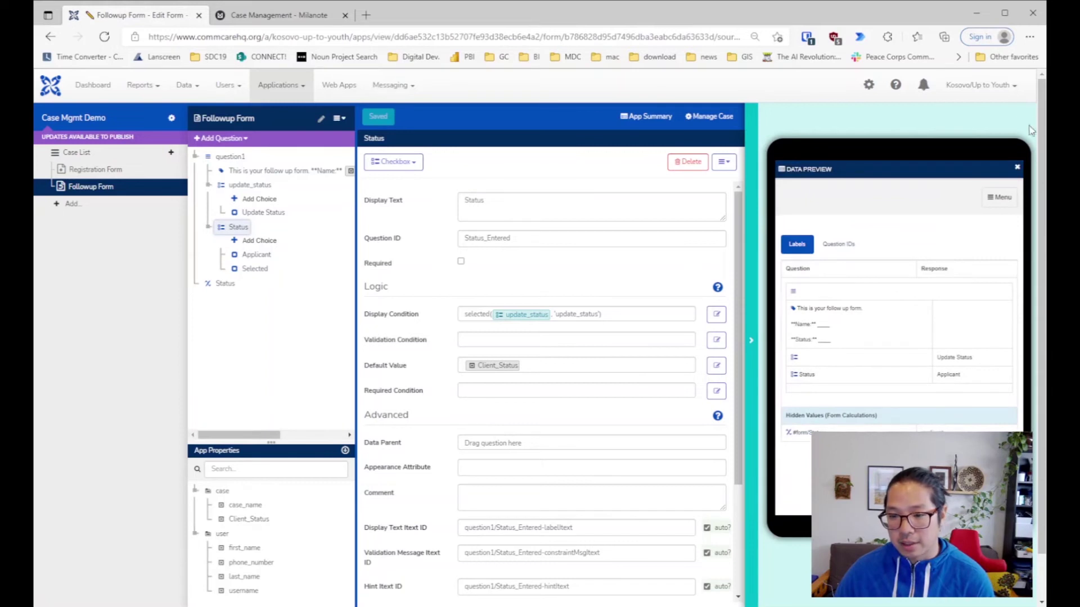
left_click(1017, 170)
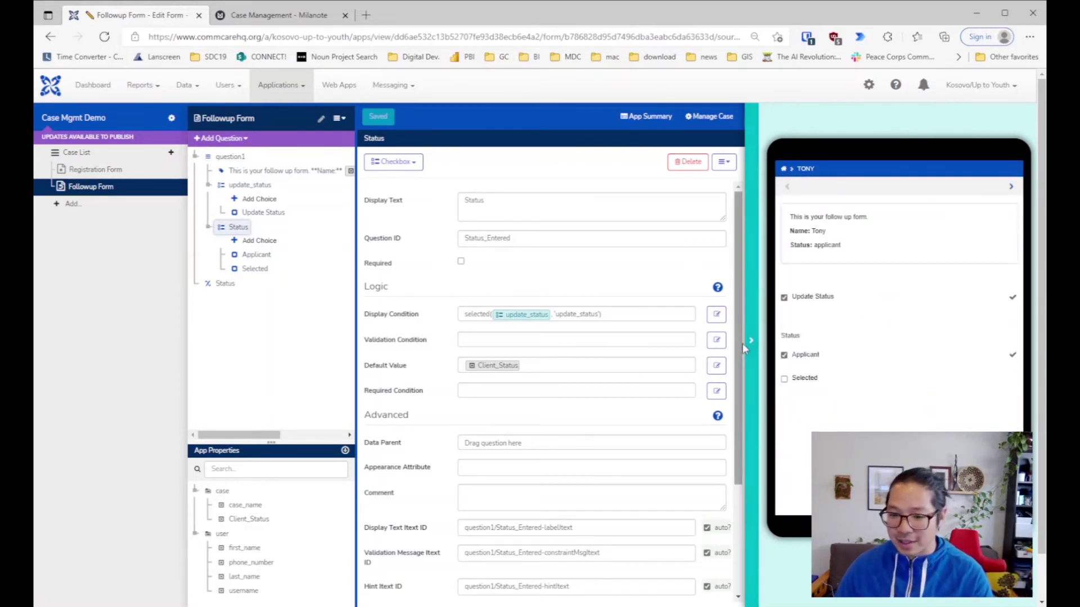
left_click(800, 355)
left_click(800, 378)
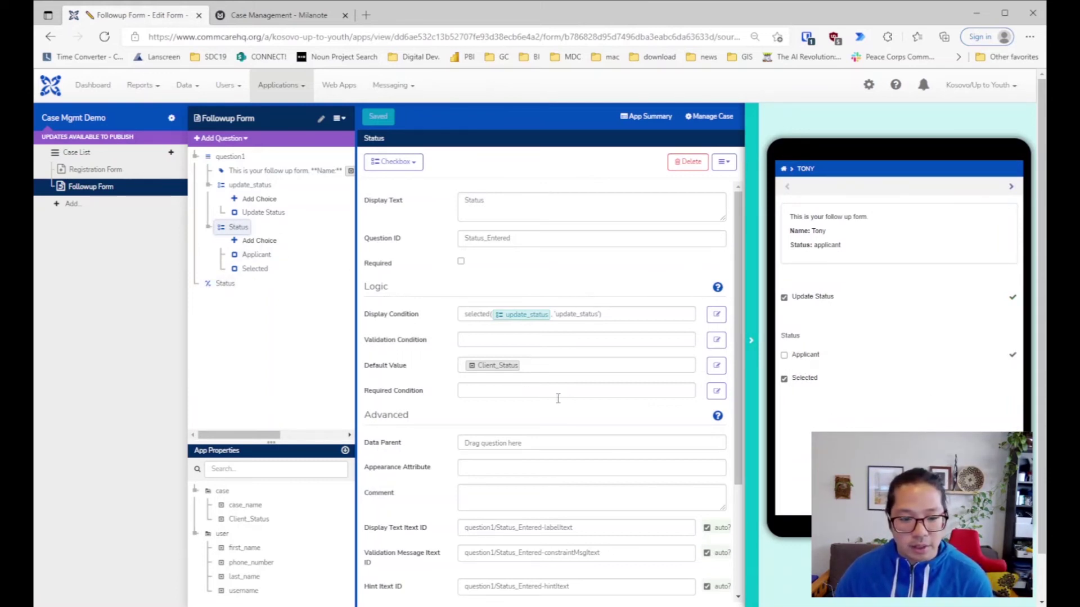
Step: Set the Status question's validation condition to count-selected(.) = 1 and save the form
left_click(532, 338)
type("count-selected(.) = 1")
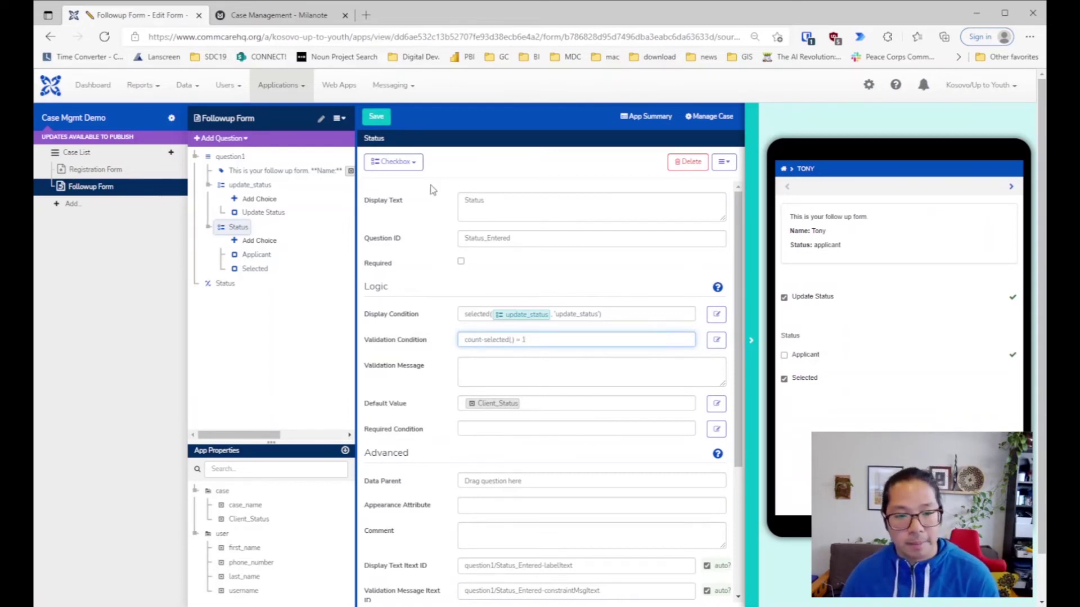
left_click(380, 119)
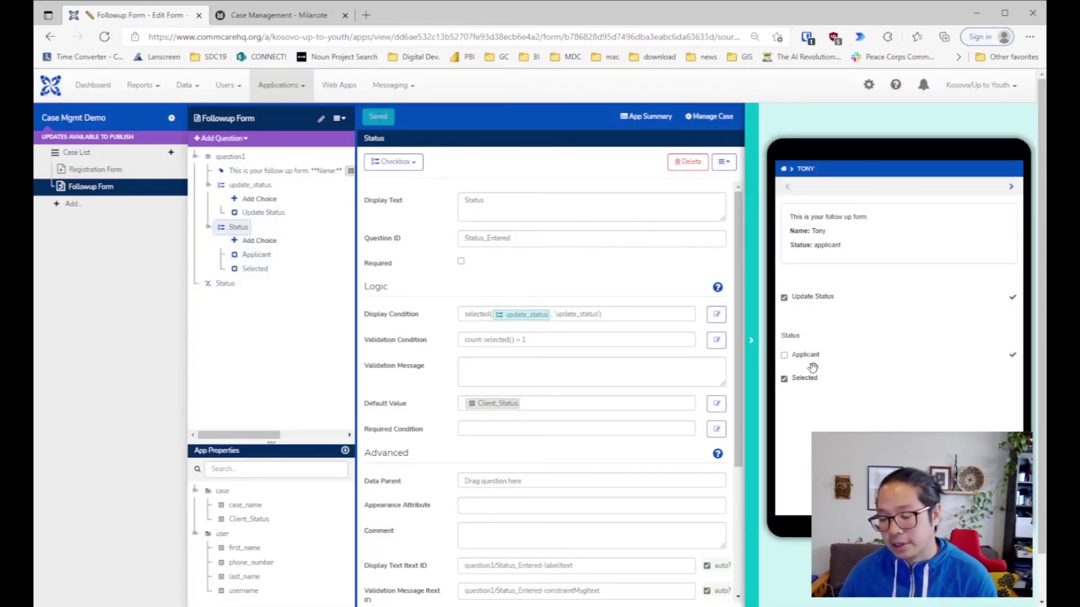
Step: Submit the client's Followup Form and open its case list in the app preview to check the client status
left_click(1010, 187)
left_click(965, 198)
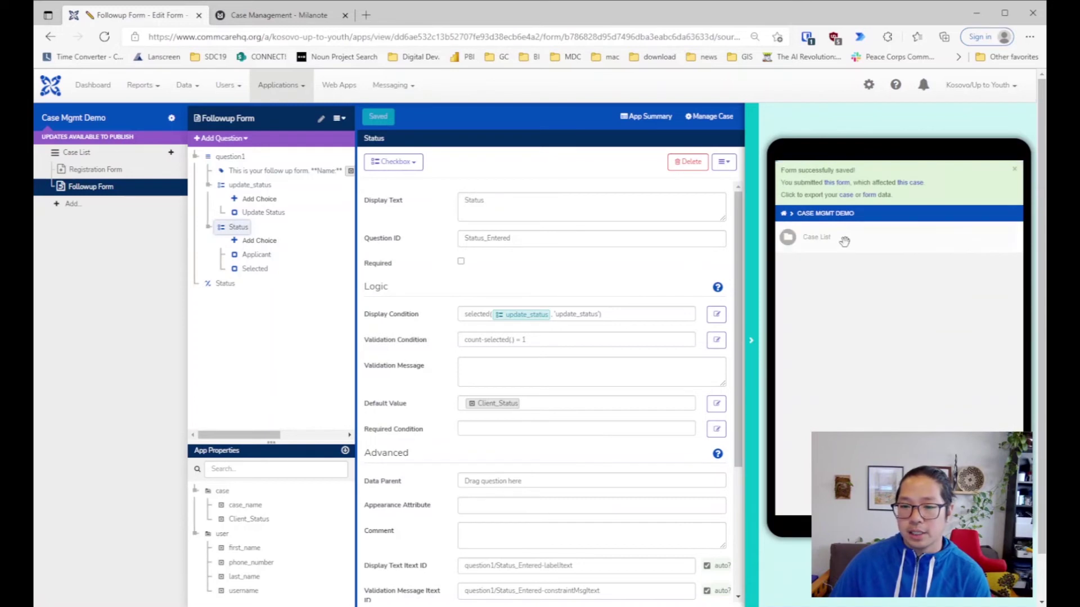
left_click(845, 241)
left_click(833, 223)
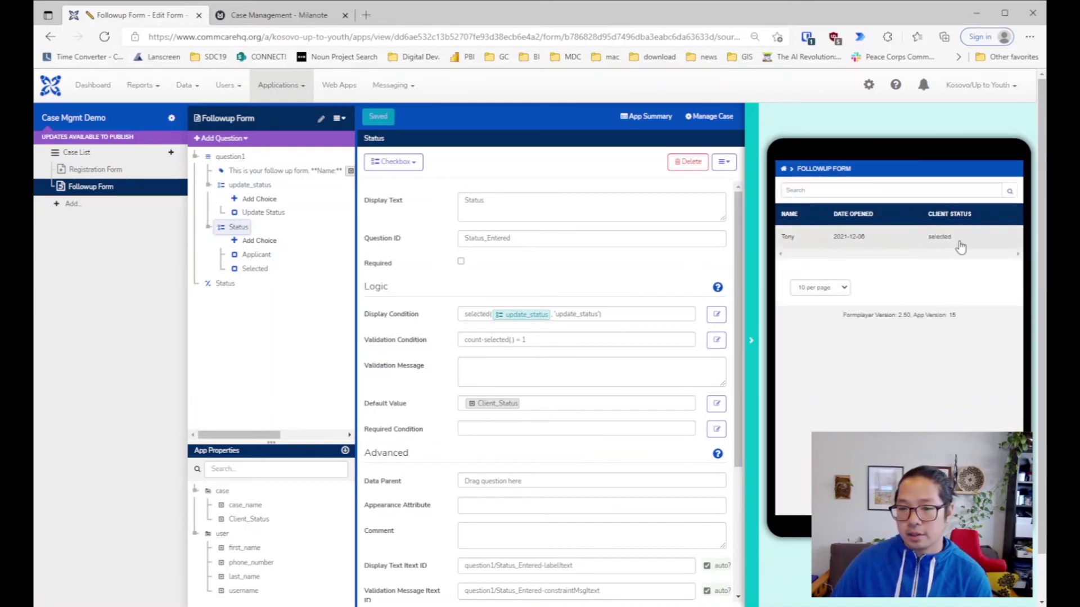
Step: Try to choose both Applicant and Selected as the status in the client's Followup Form preview
left_click(927, 238)
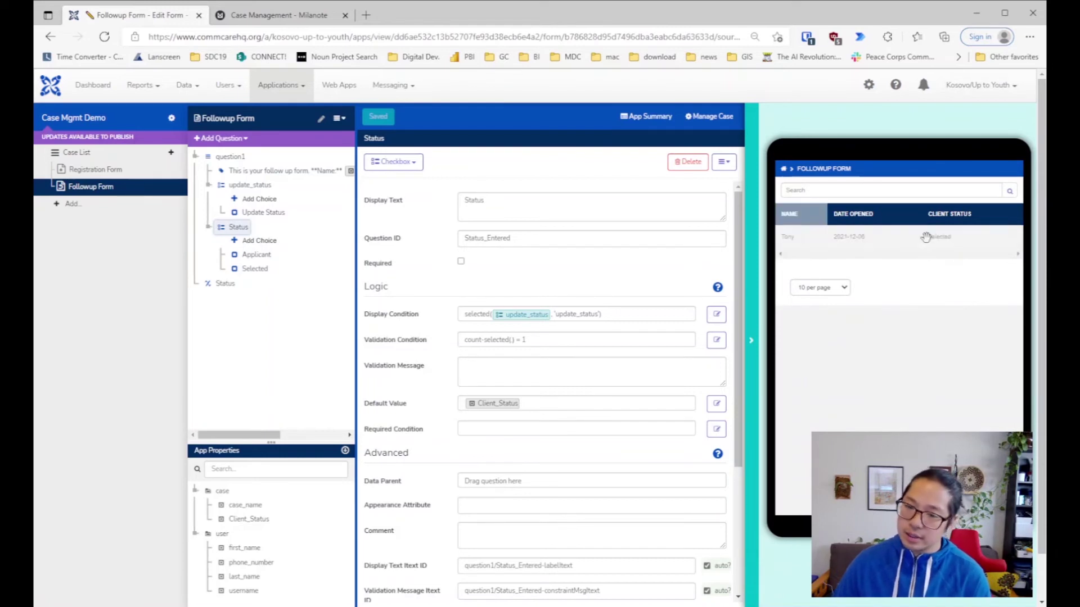
left_click(934, 389)
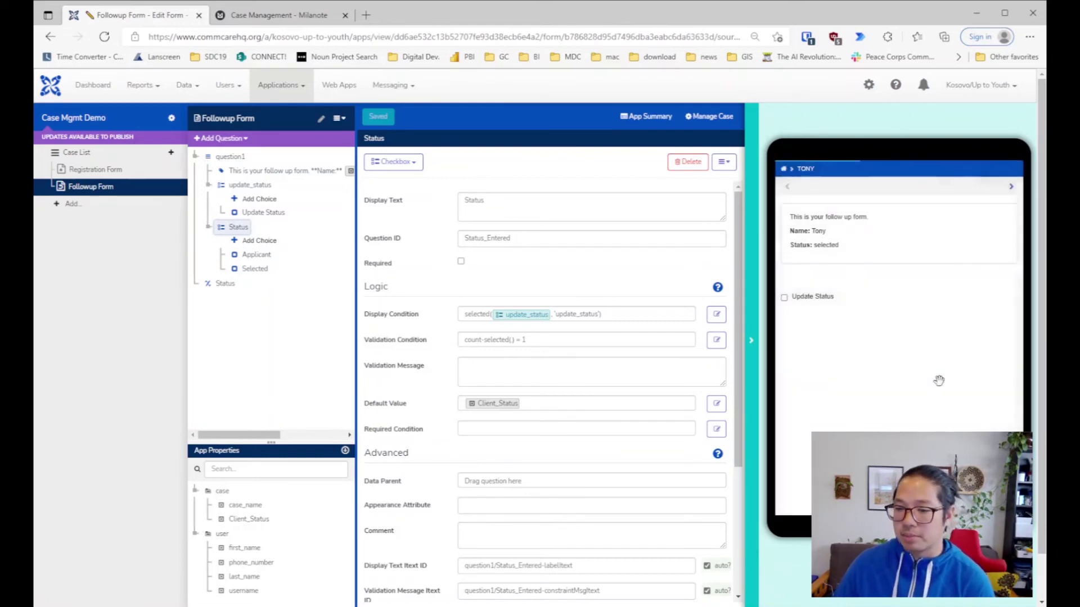
left_click(826, 303)
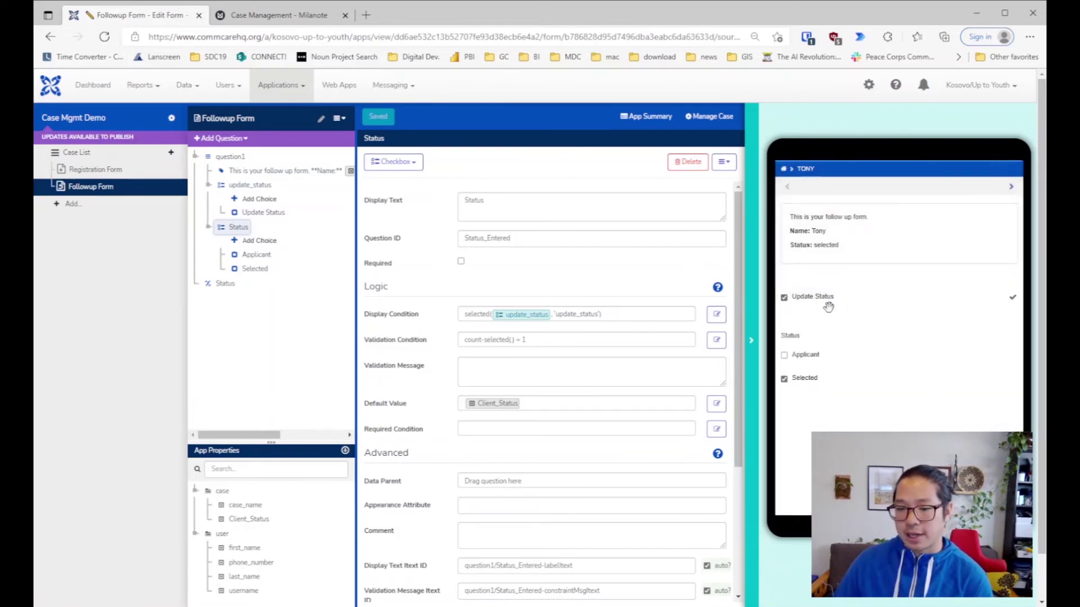
left_click(808, 358)
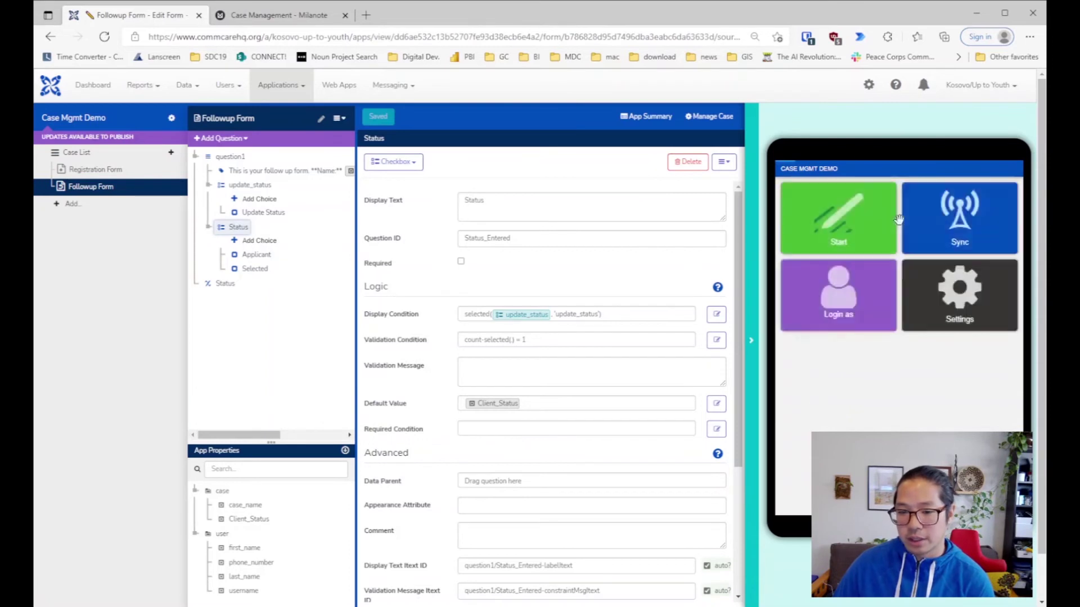
Step: Restart the app preview, reopen the client's Followup Form and choose both Applicant and Selected to test the validation condition
left_click(899, 220)
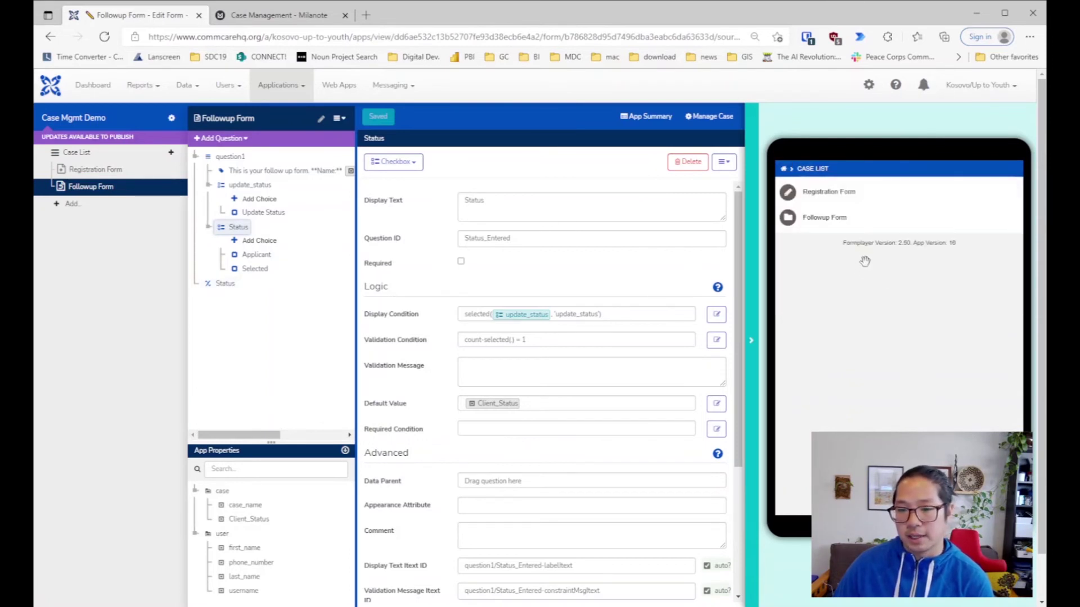
left_click(856, 220)
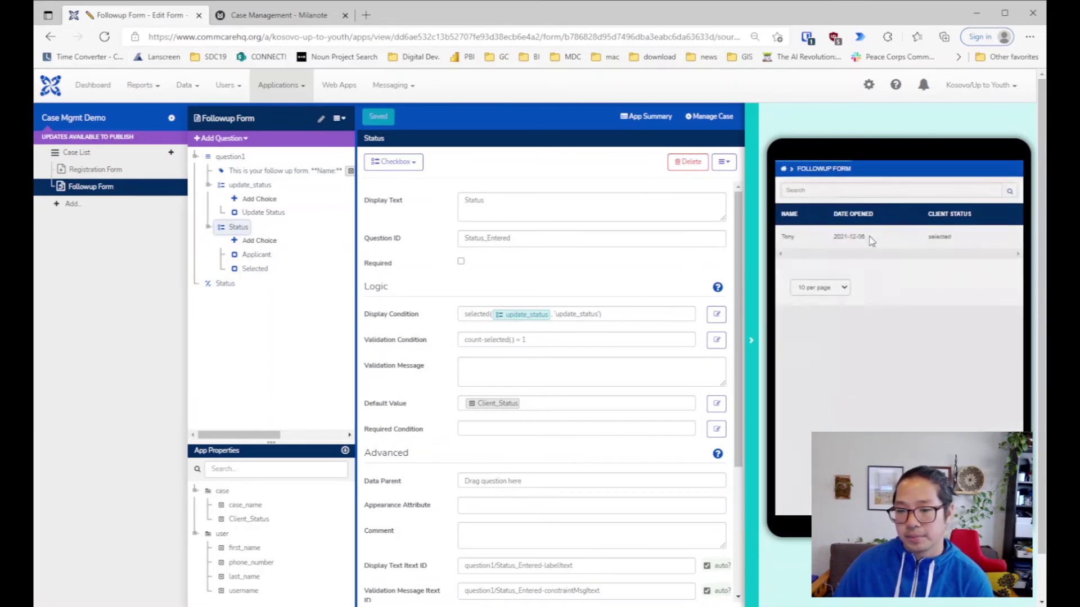
left_click(871, 241)
left_click(898, 379)
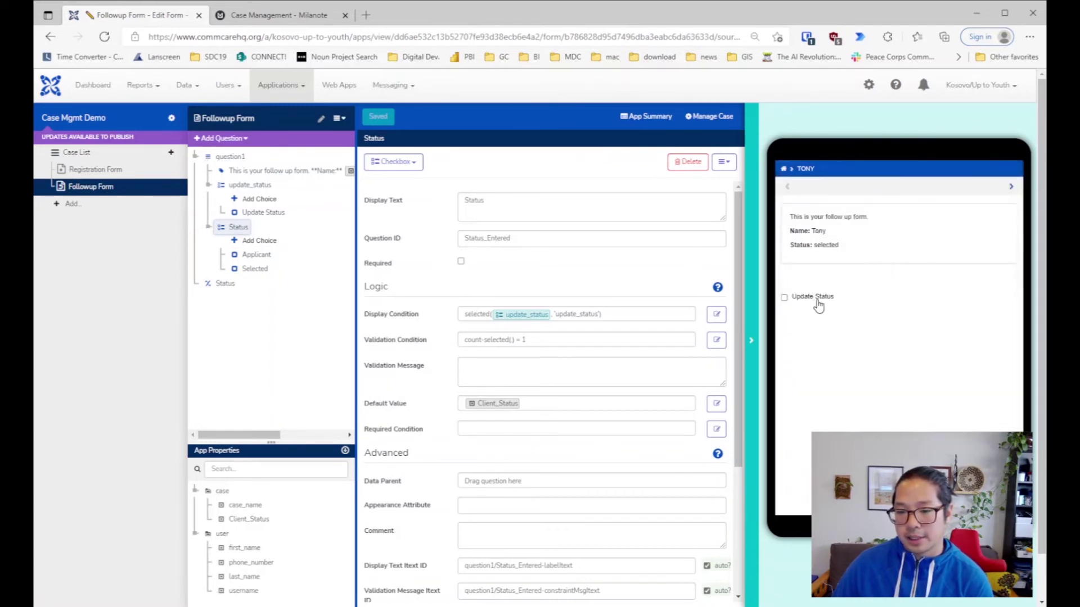
left_click(815, 304)
left_click(817, 364)
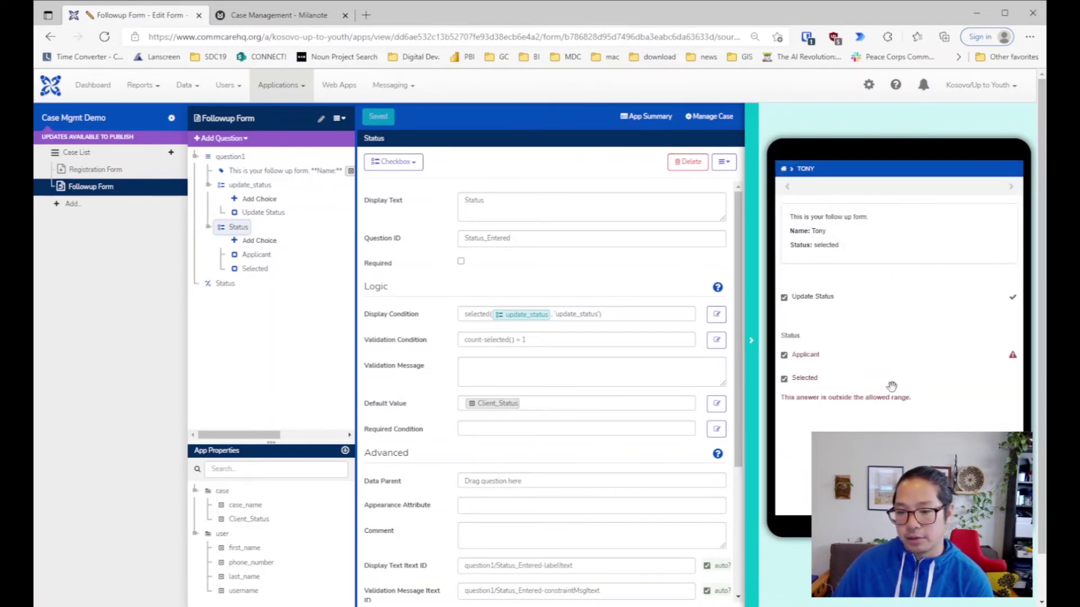
Step: Submit the Followup Form with only Applicant chosen as the status, and check the client in its case list
left_click(813, 379)
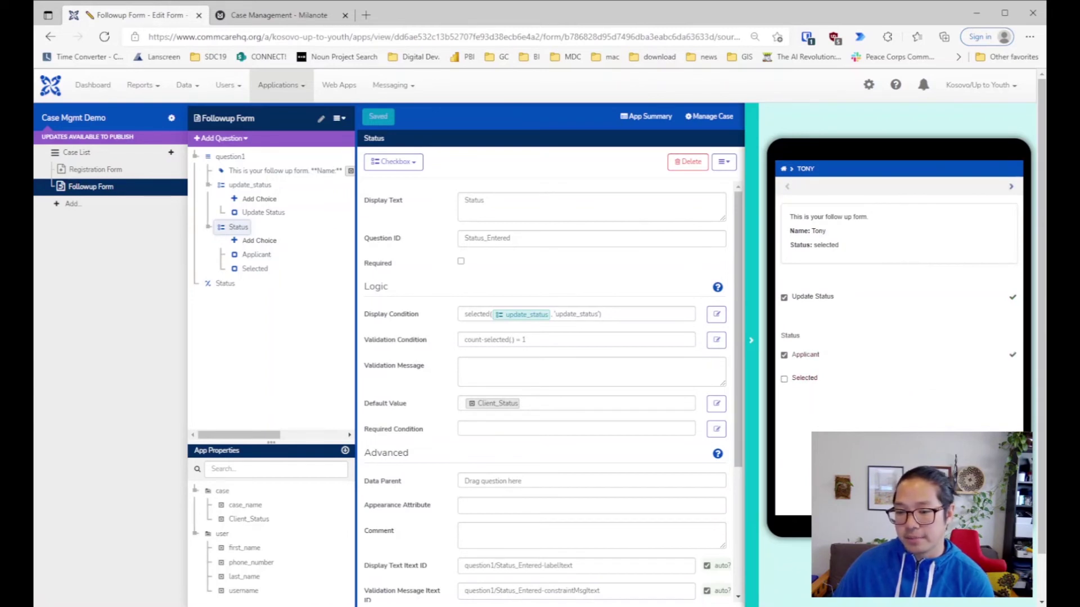
left_click(1010, 186)
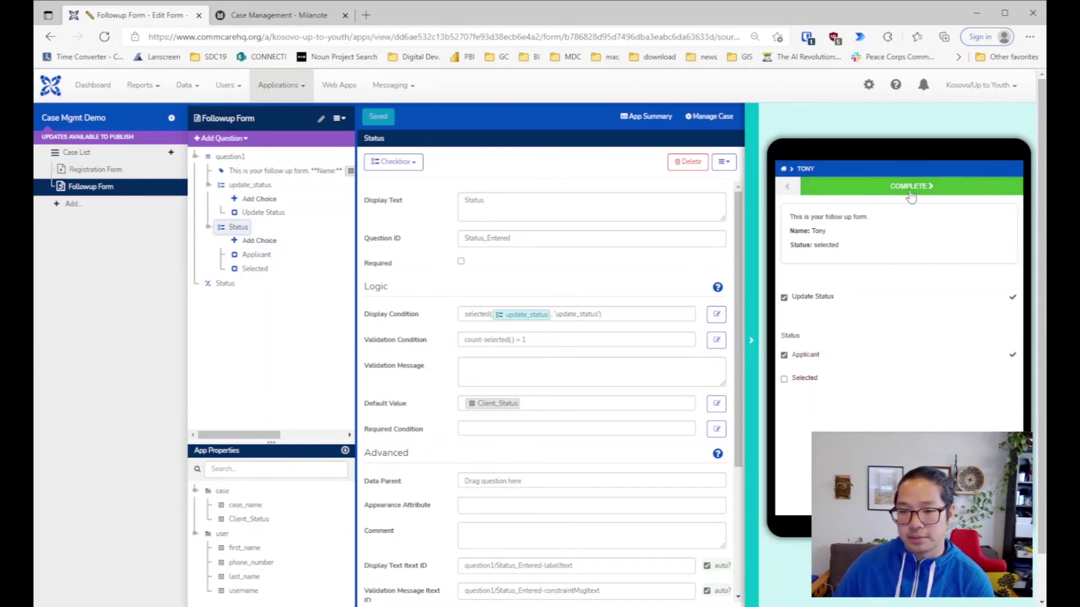
left_click(912, 189)
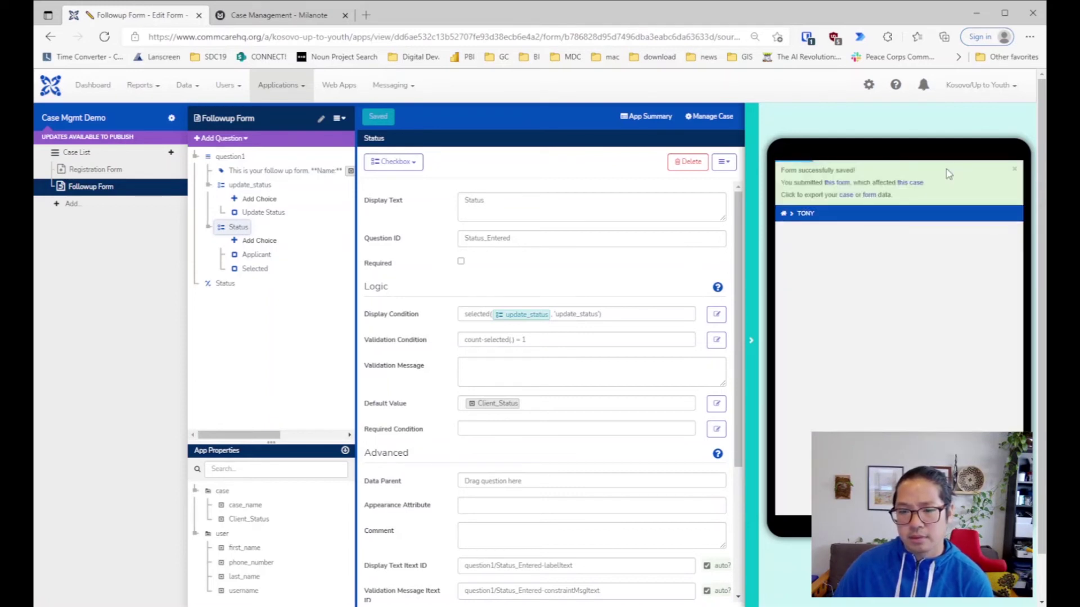
left_click(878, 237)
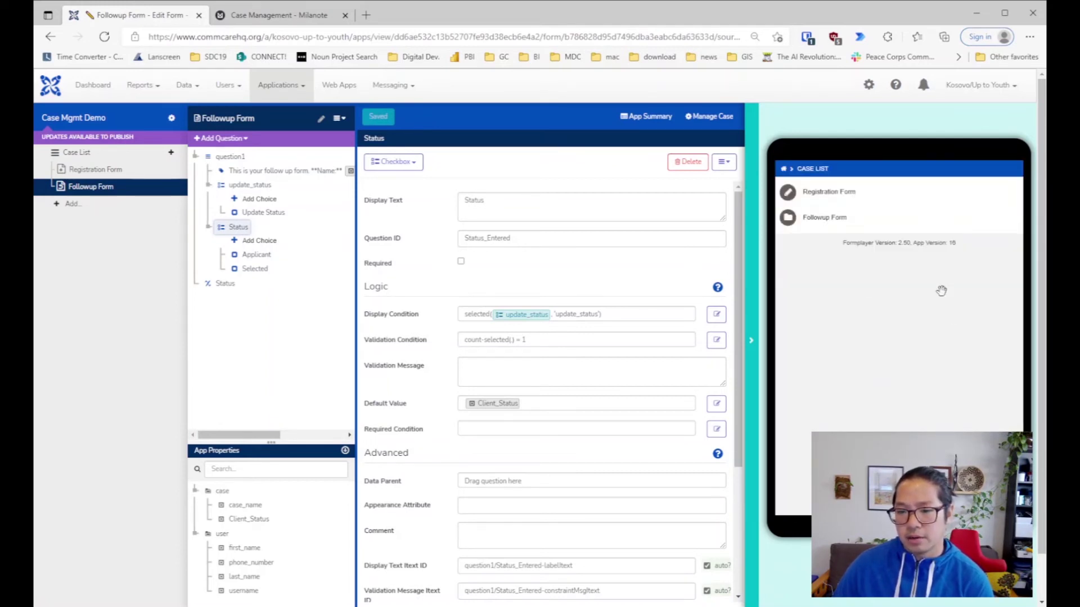
left_click(850, 222)
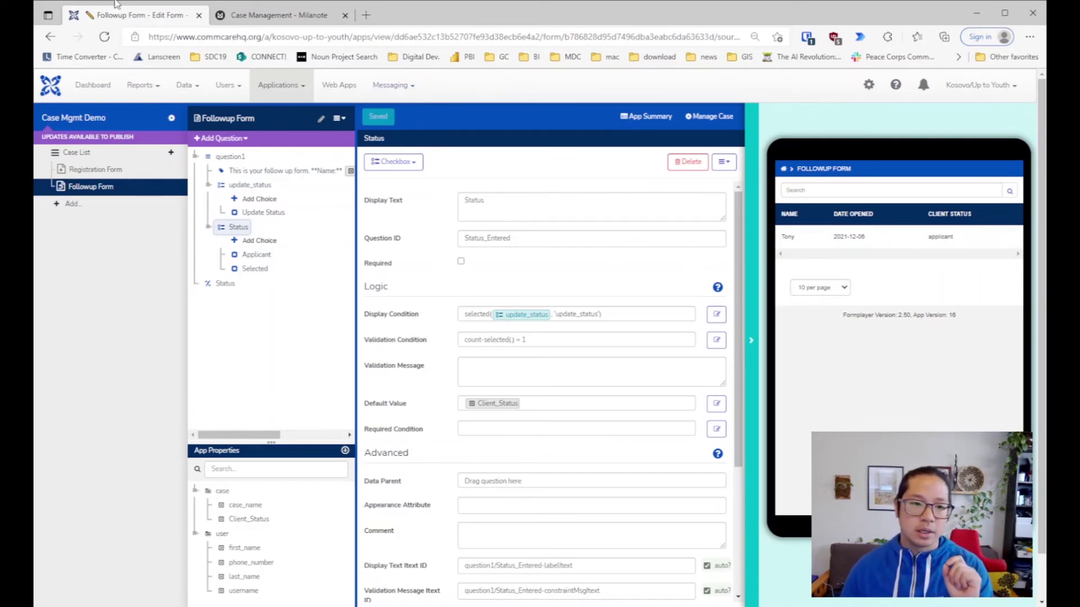
Step: Review the Client_Status case property diagram in Milanote, and examine the Applicant choice's value in CommCare's Followup Form
left_click(308, 17)
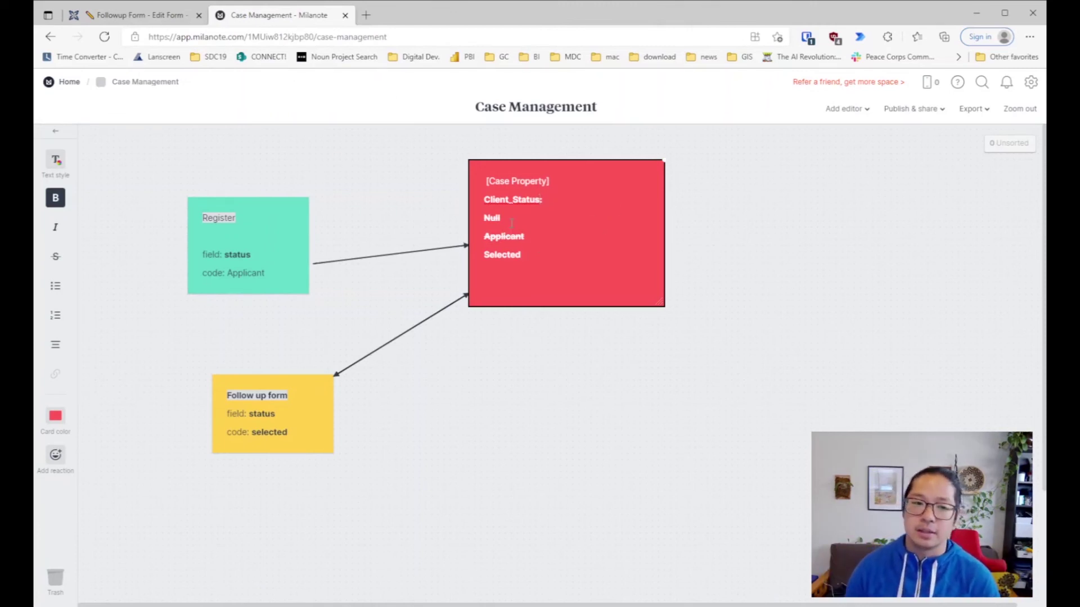
left_click(163, 21)
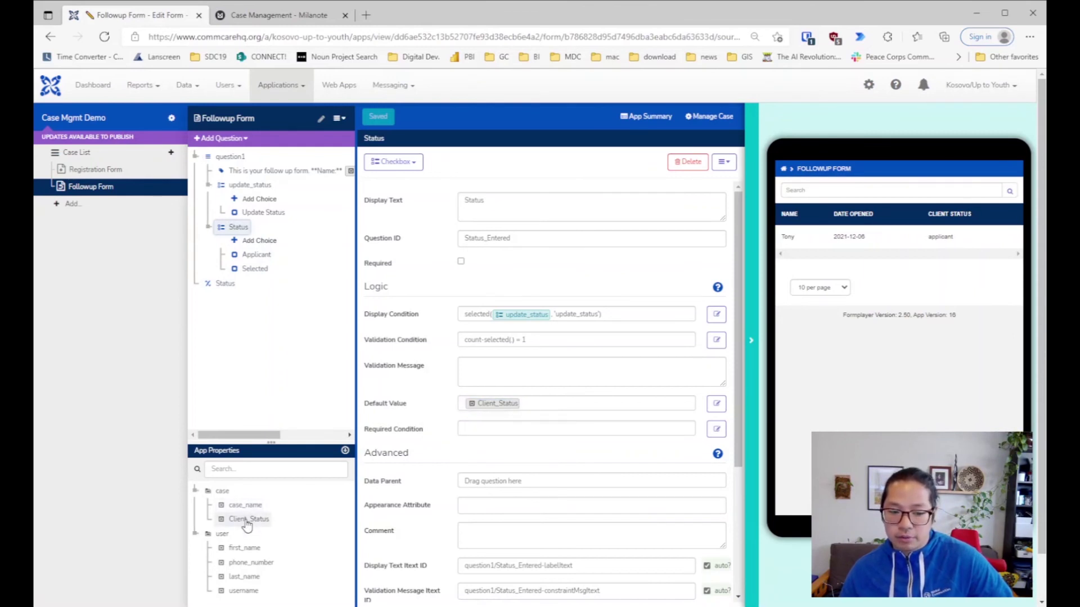
left_click(262, 254)
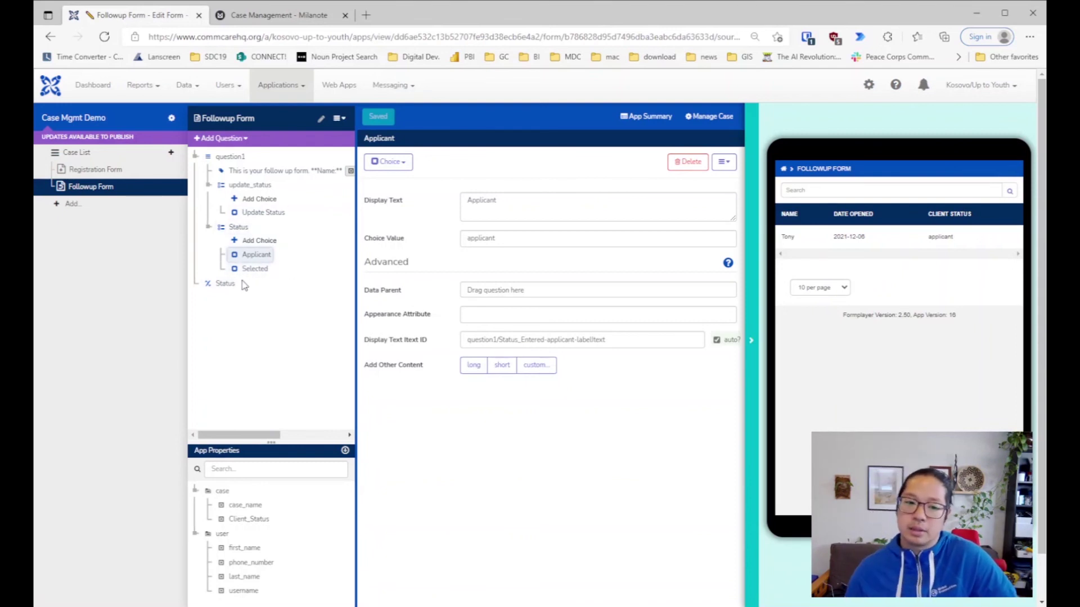
left_click(590, 239)
left_click(537, 269)
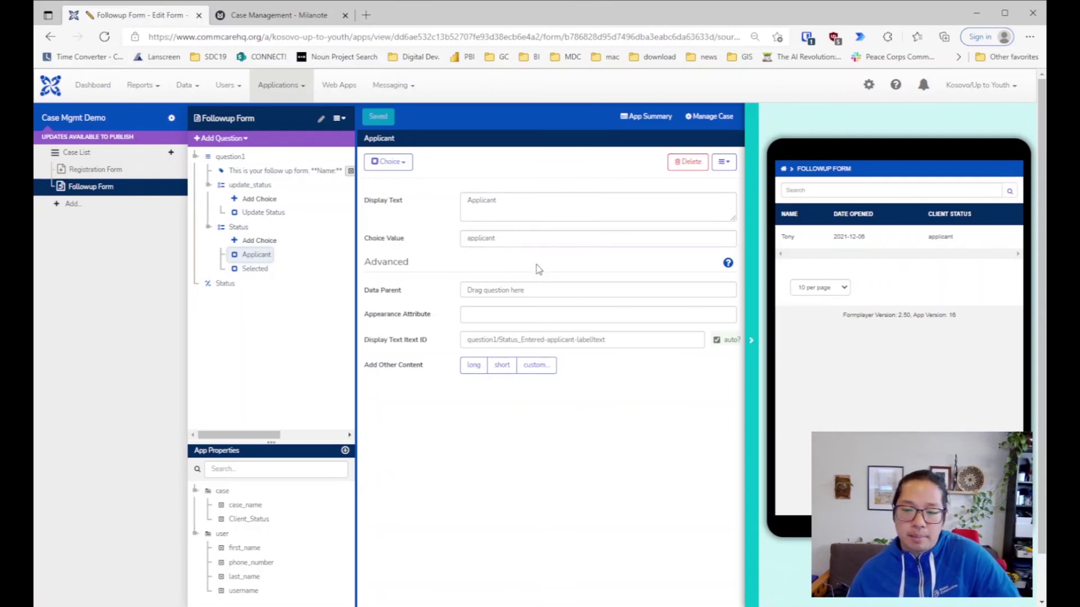